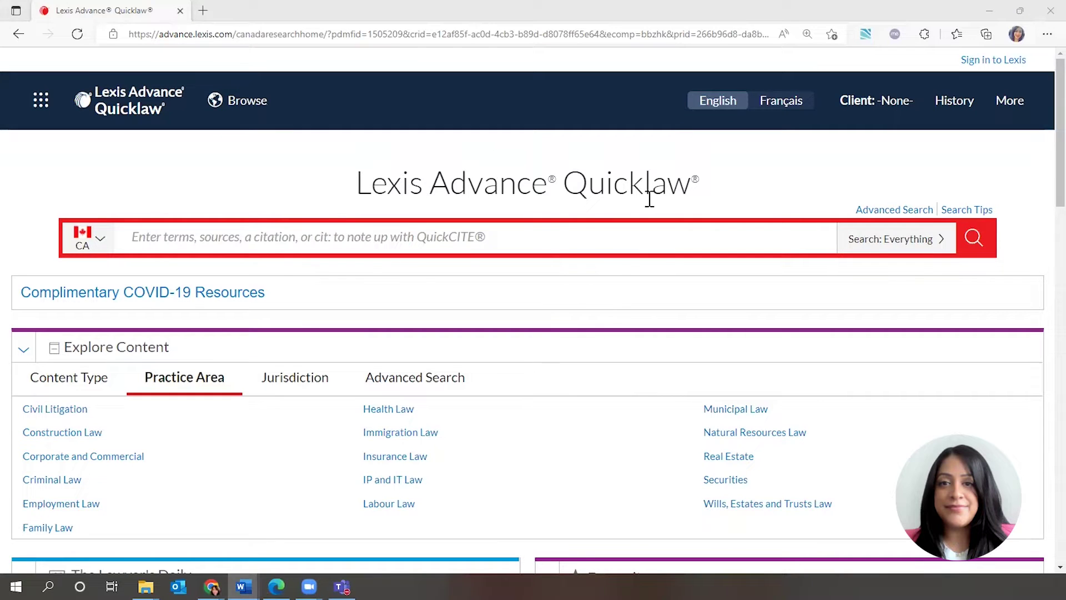
Open Wills, Estates and Trusts Law and scroll through its Secondary Materials, Drafting Materials, Quantums, Cases and Legislation
scroll(381, 278, "down", 2)
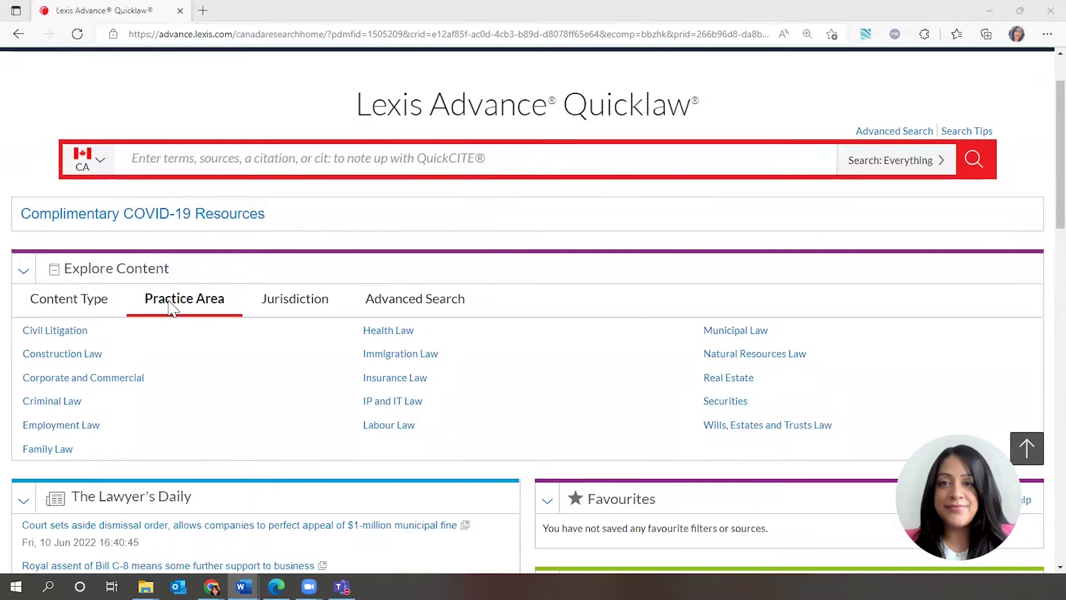
left_click(756, 434)
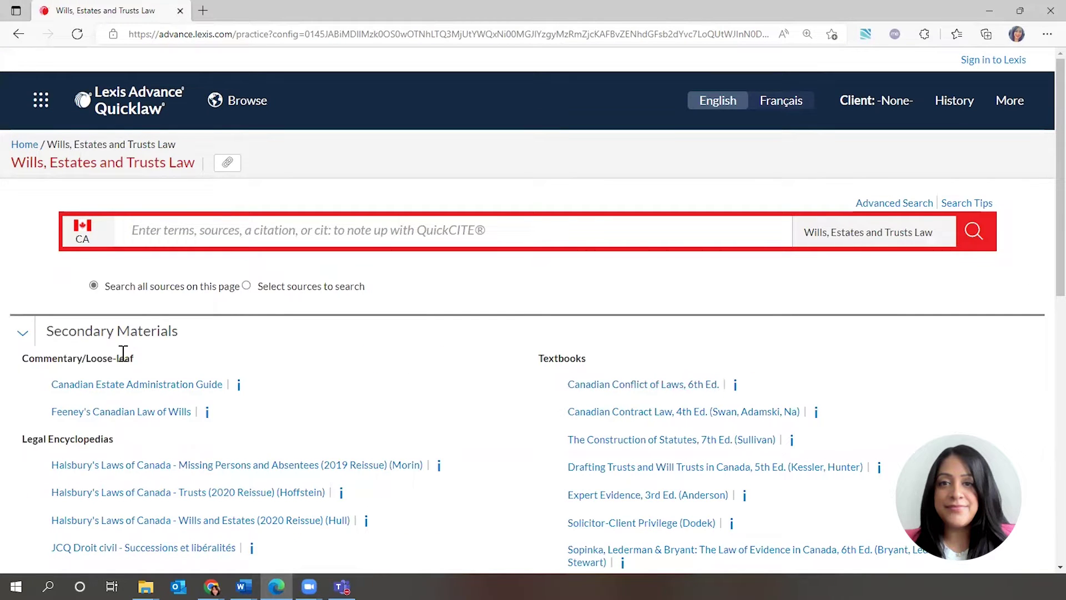
scroll(123, 353, "down", 1)
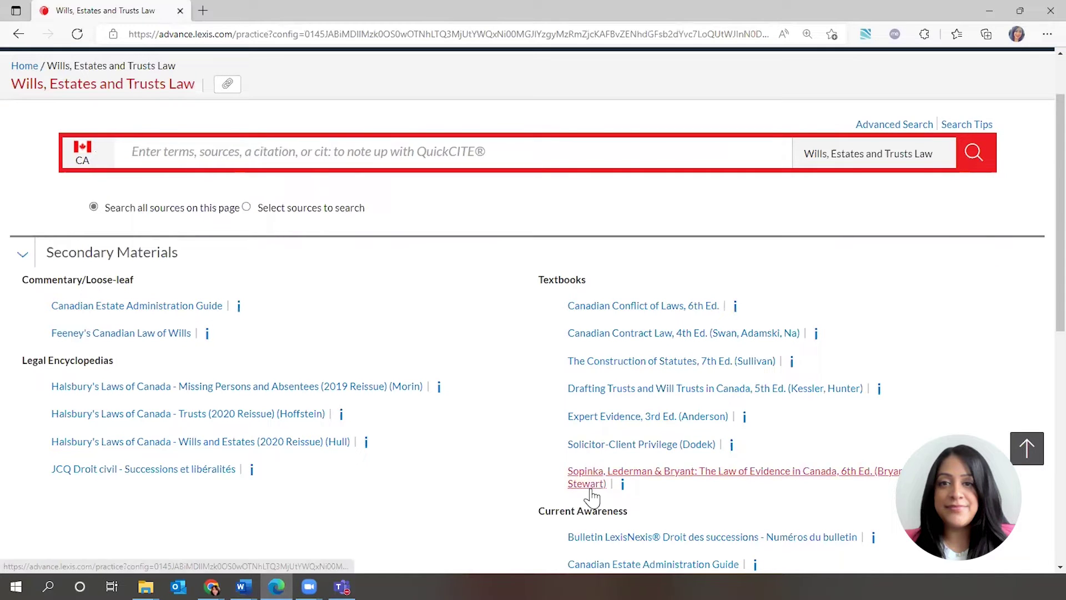
scroll(595, 493, "down", 2)
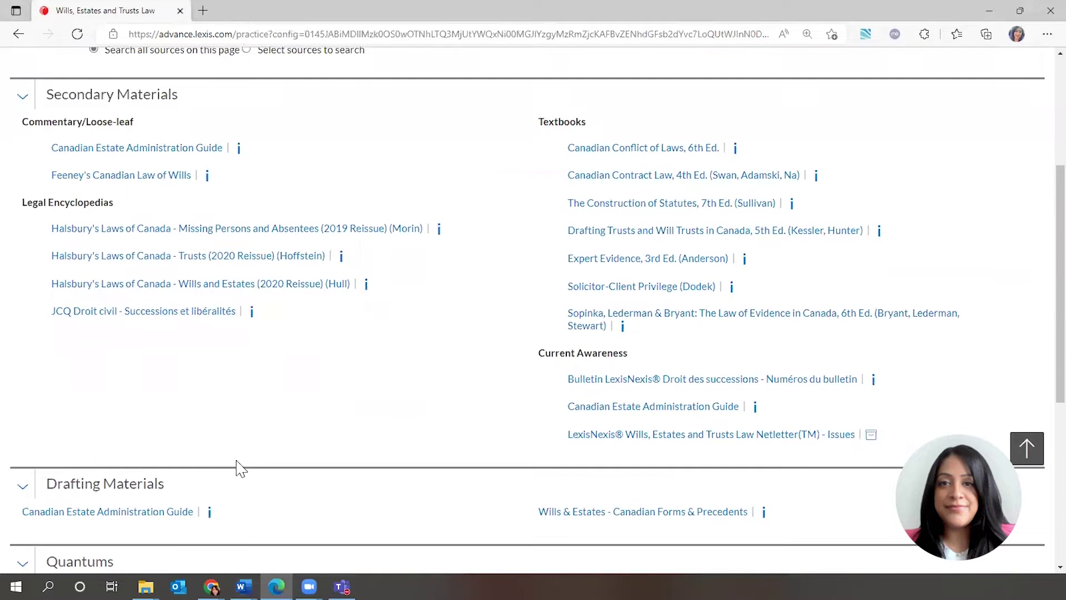
scroll(215, 483, "down", 3)
scroll(135, 482, "down", 1)
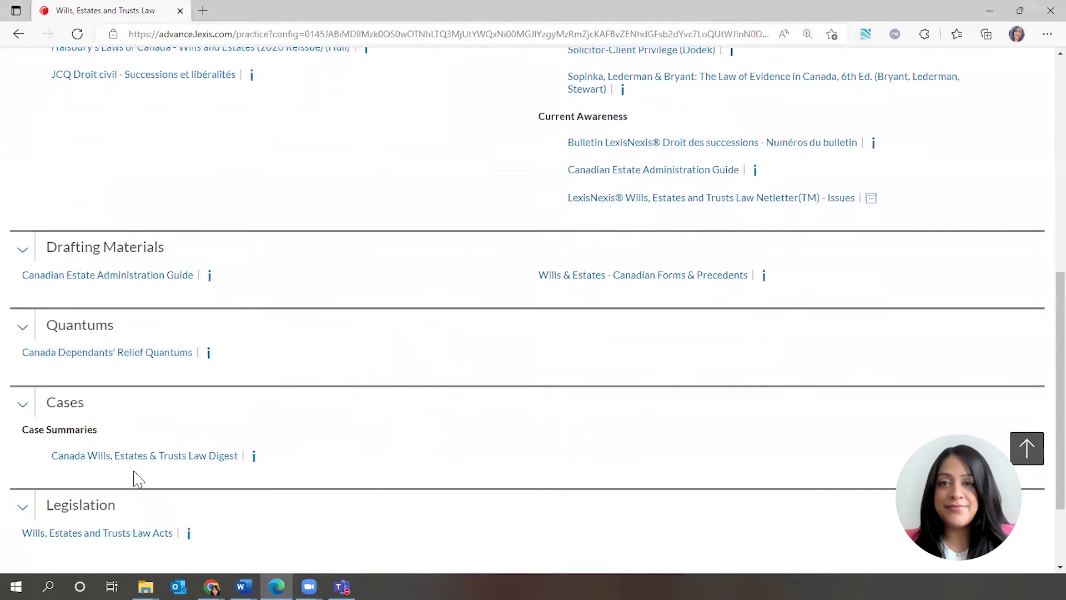
scroll(135, 482, "down", 2)
scroll(153, 488, "up", 6)
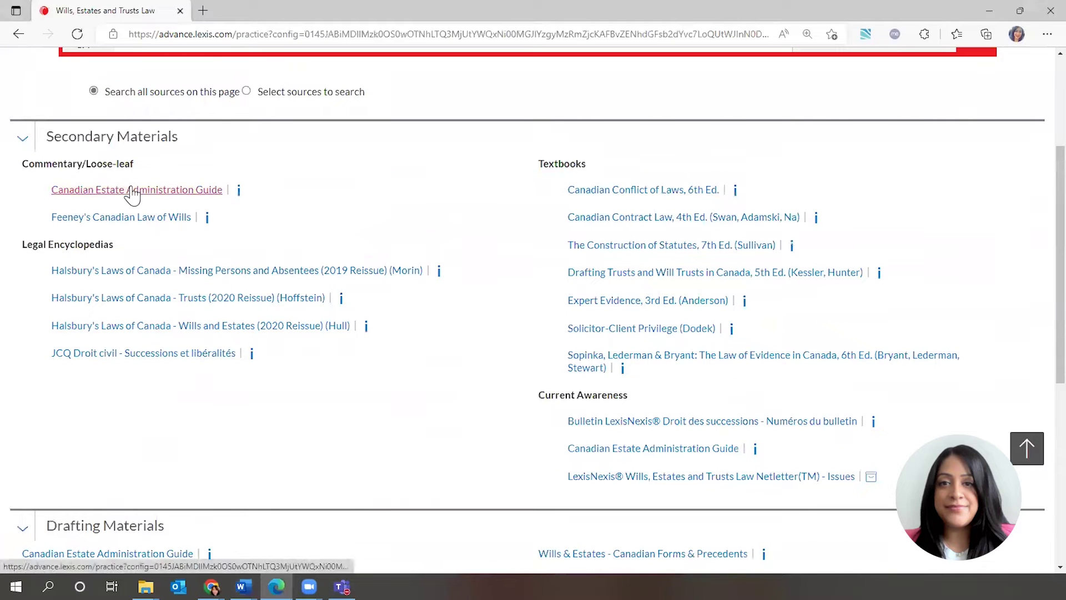
In the Canadian Estate Administration Guide, expand Forms & Precedents and open the 30,585 Power of Attorney for Personal Care form
left_click(132, 191)
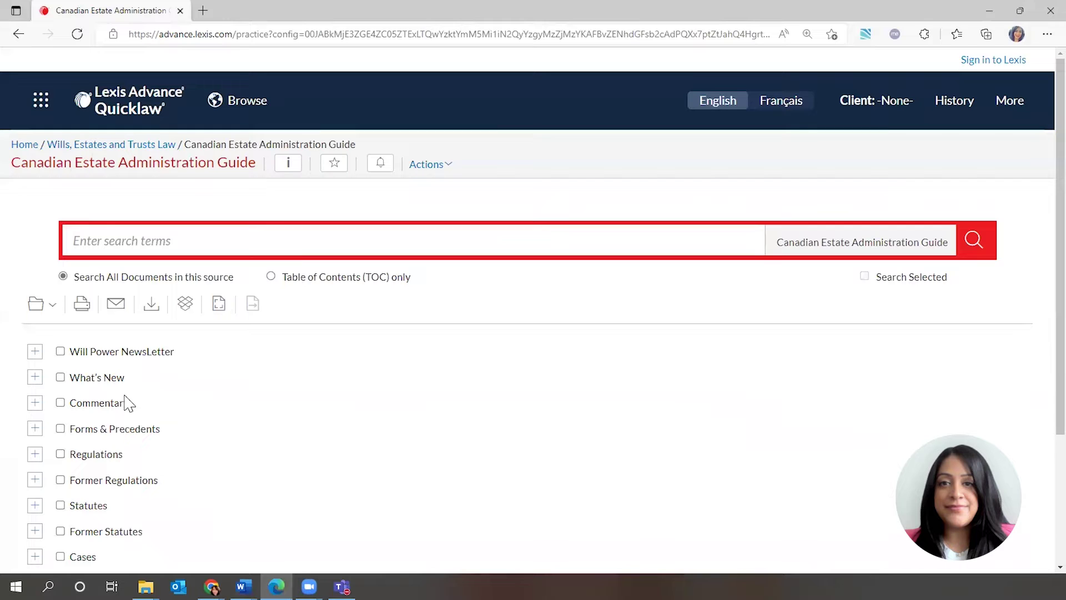
scroll(109, 455, "down", 3)
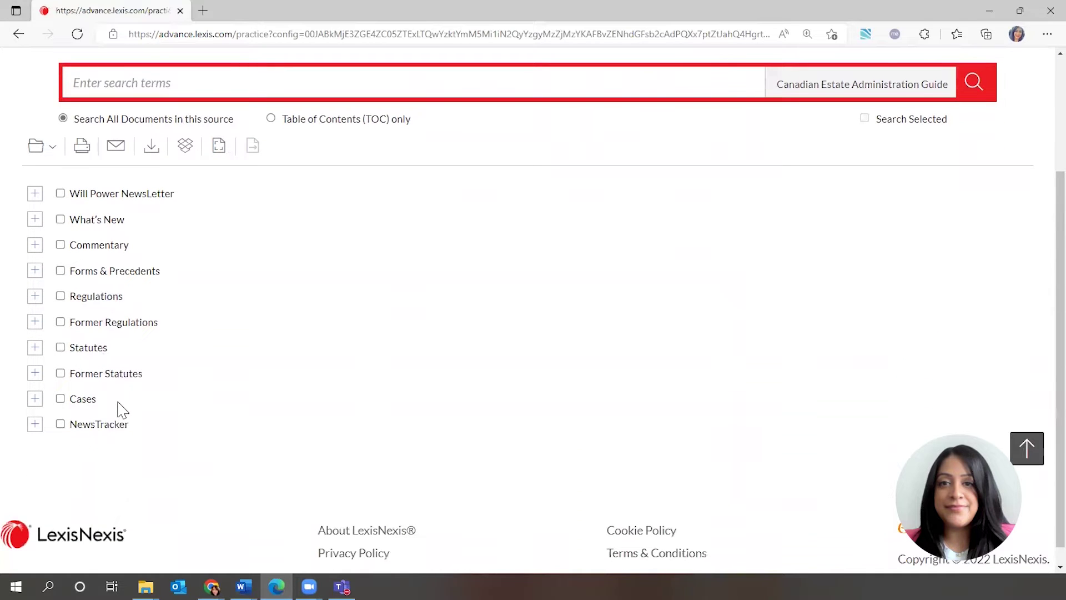
left_click(36, 272)
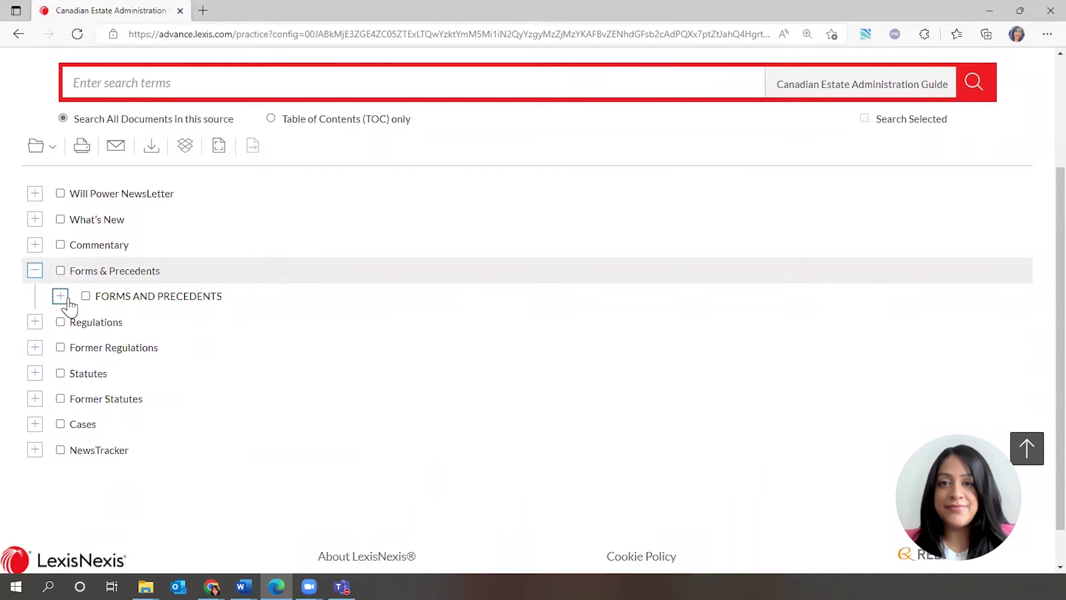
left_click(61, 296)
left_click(87, 323)
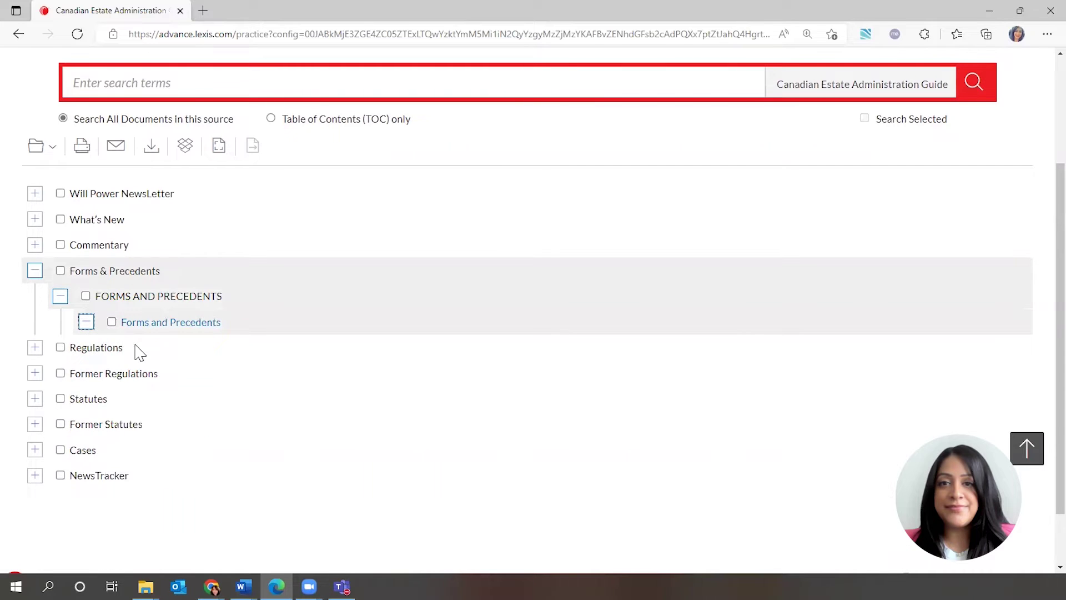
scroll(206, 386, "down", 6)
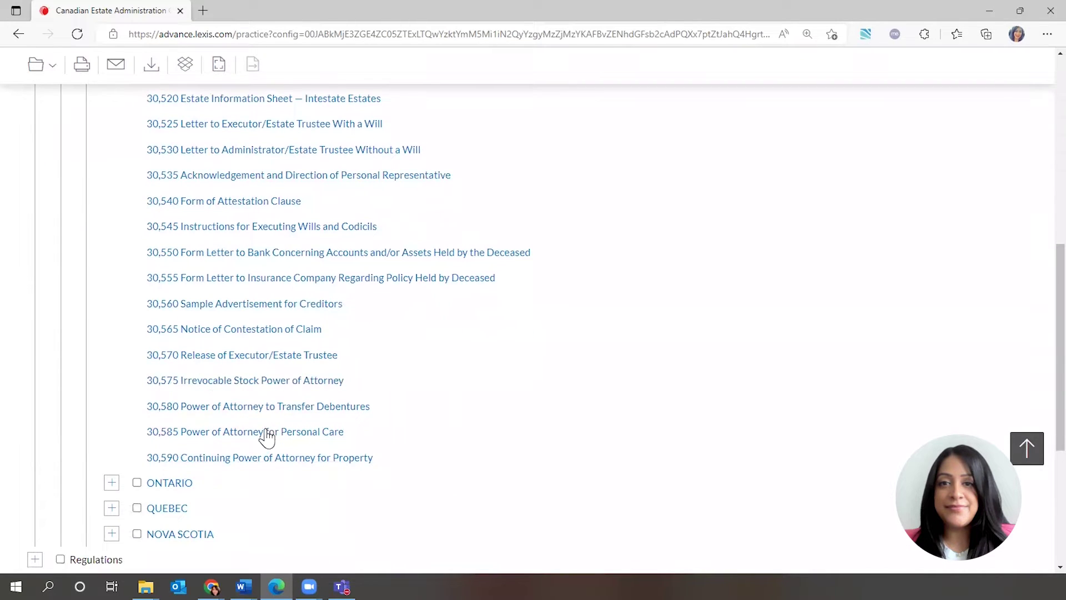
left_click(262, 438)
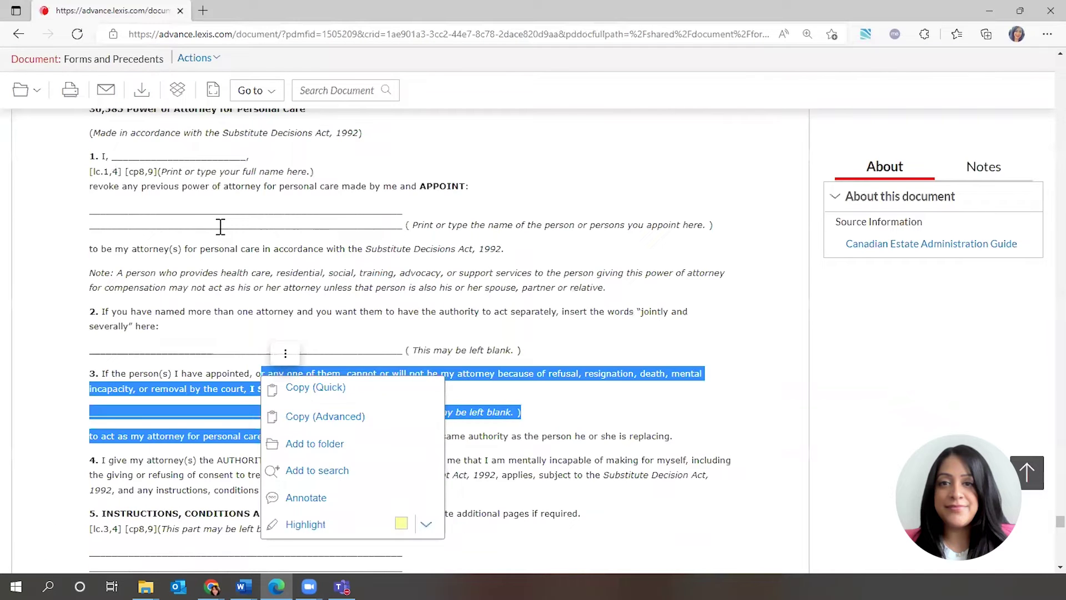
Scroll through the Forms and Precedents document and select the estate information summary text
left_click(220, 226)
scroll(222, 228, "up", 20)
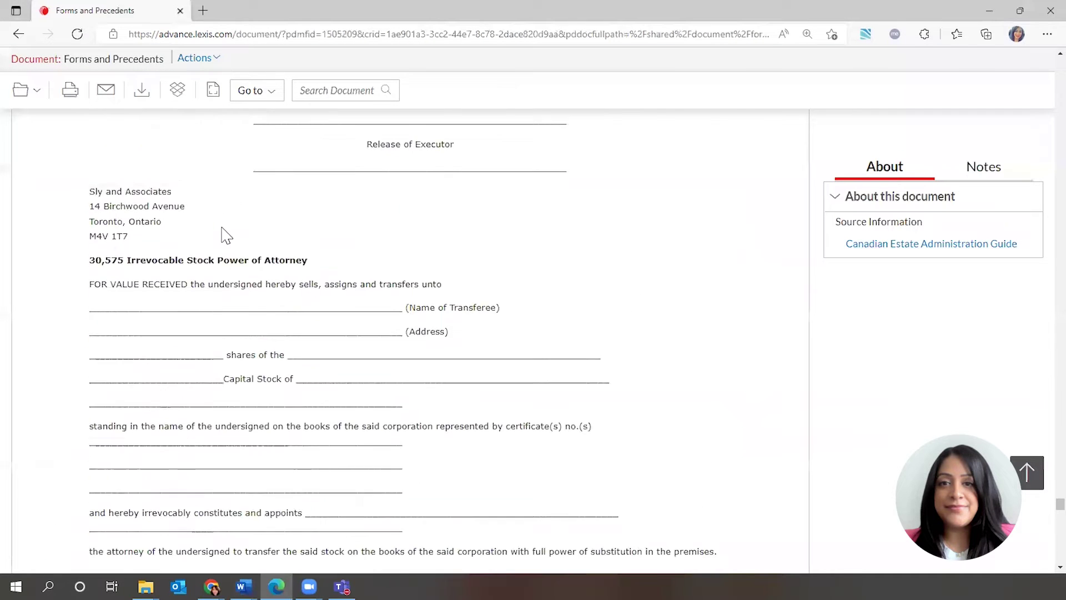
scroll(222, 233, "up", 20)
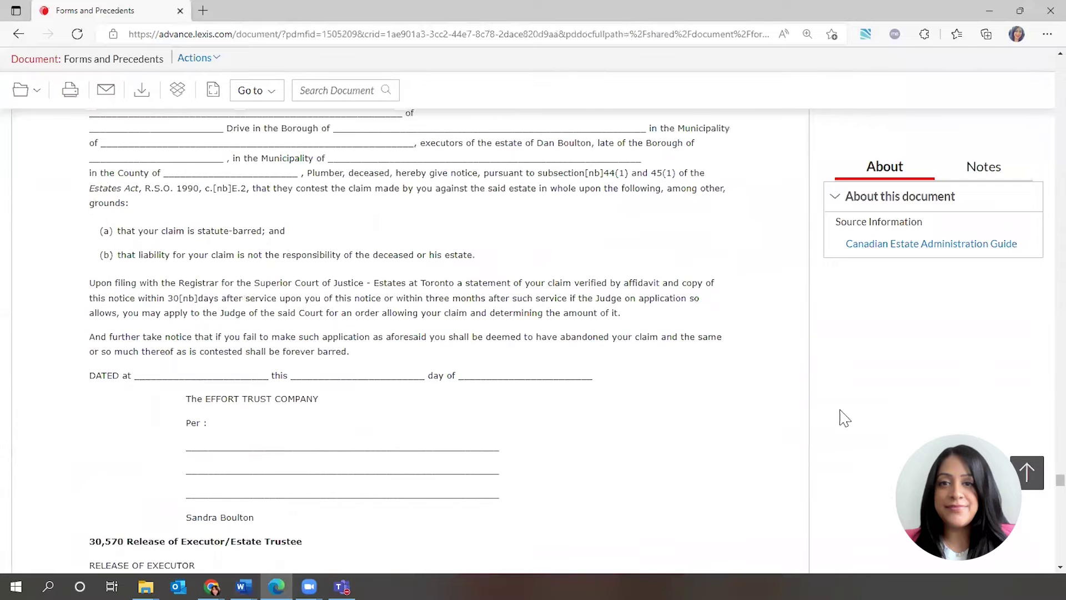
left_click_drag(1060, 481, 1036, 63)
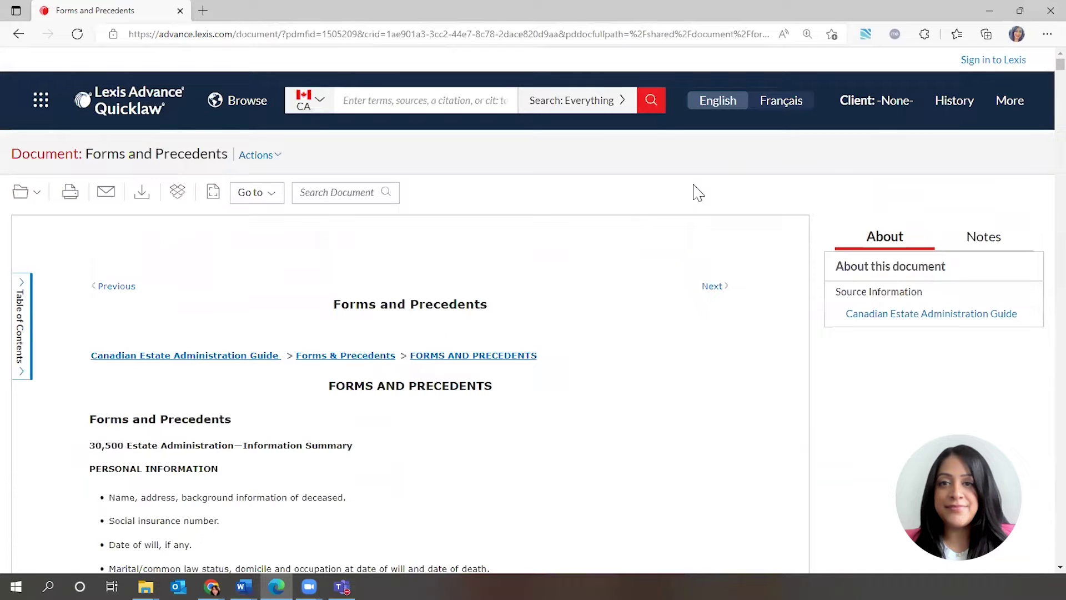
scroll(445, 390, "down", 4)
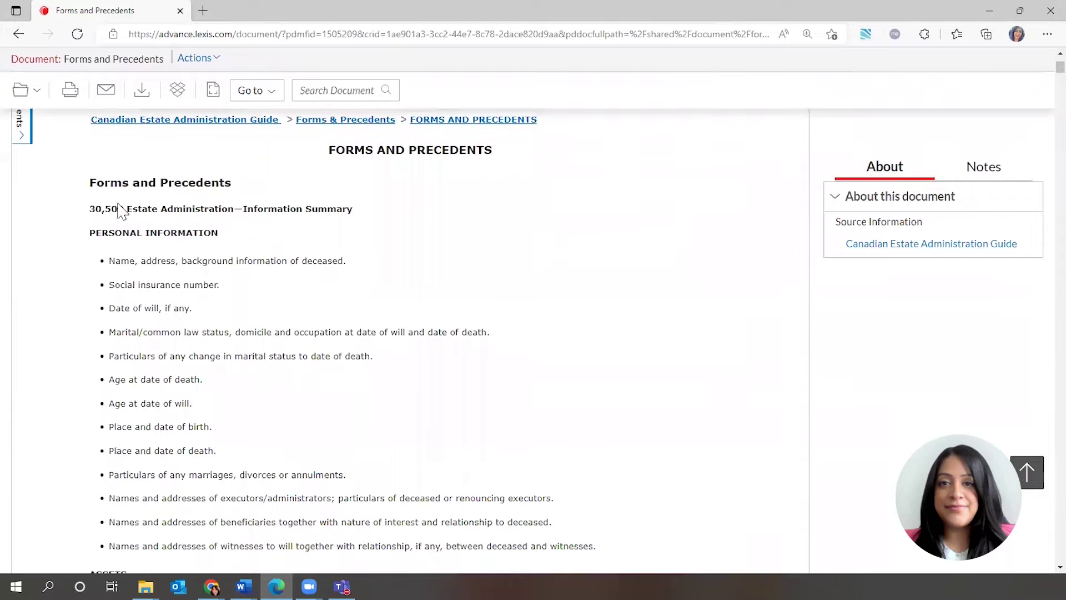
left_click_drag(117, 209, 250, 440)
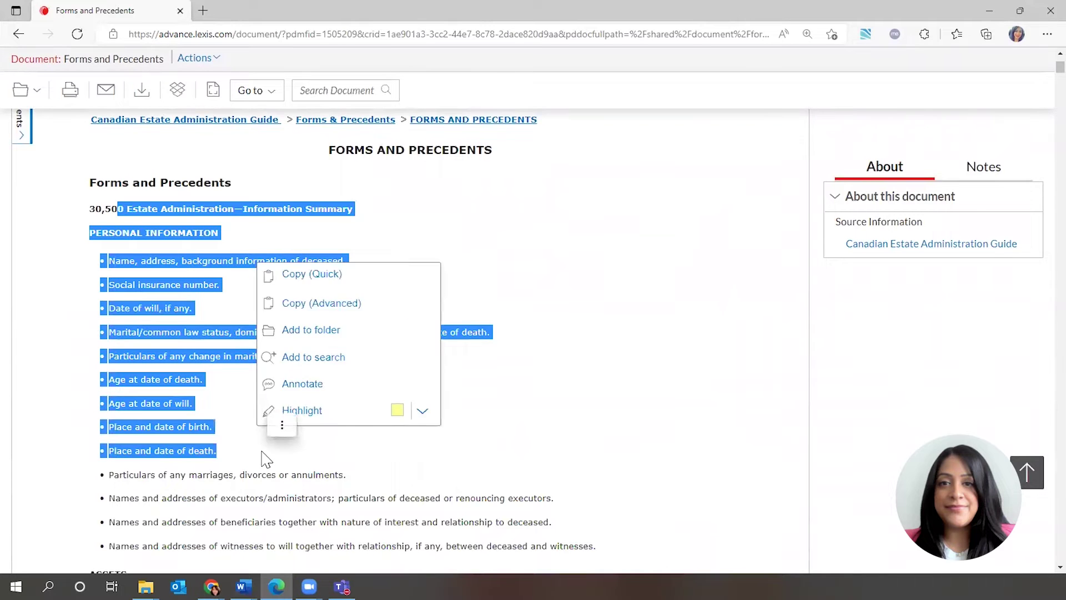
scroll(261, 456, "down", 8)
scroll(266, 458, "down", 7)
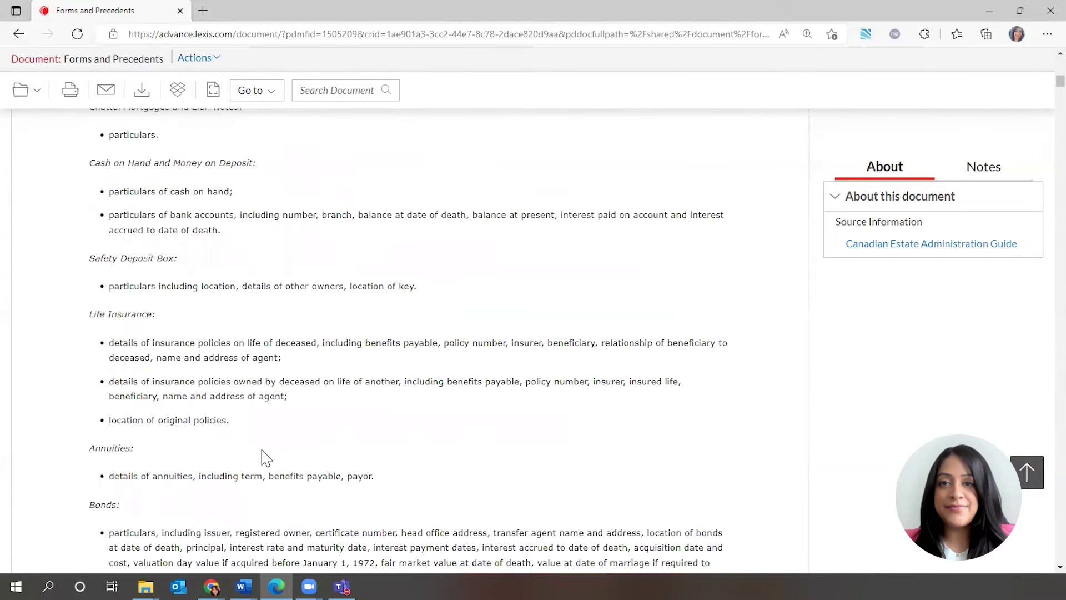
scroll(265, 457, "up", 17)
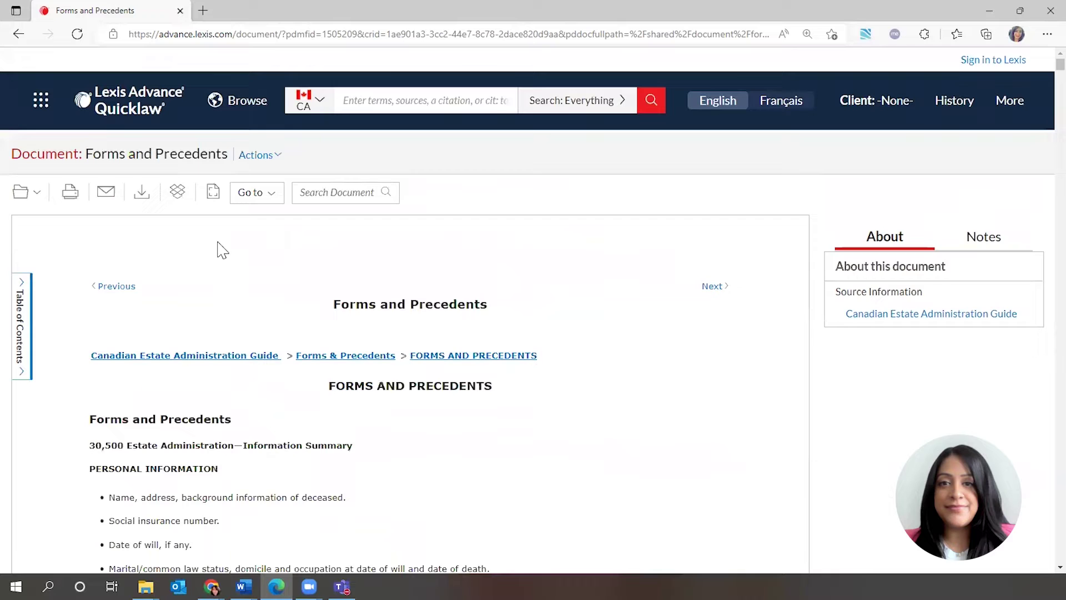
Check the document's download options, then cancel without downloading
left_click(143, 194)
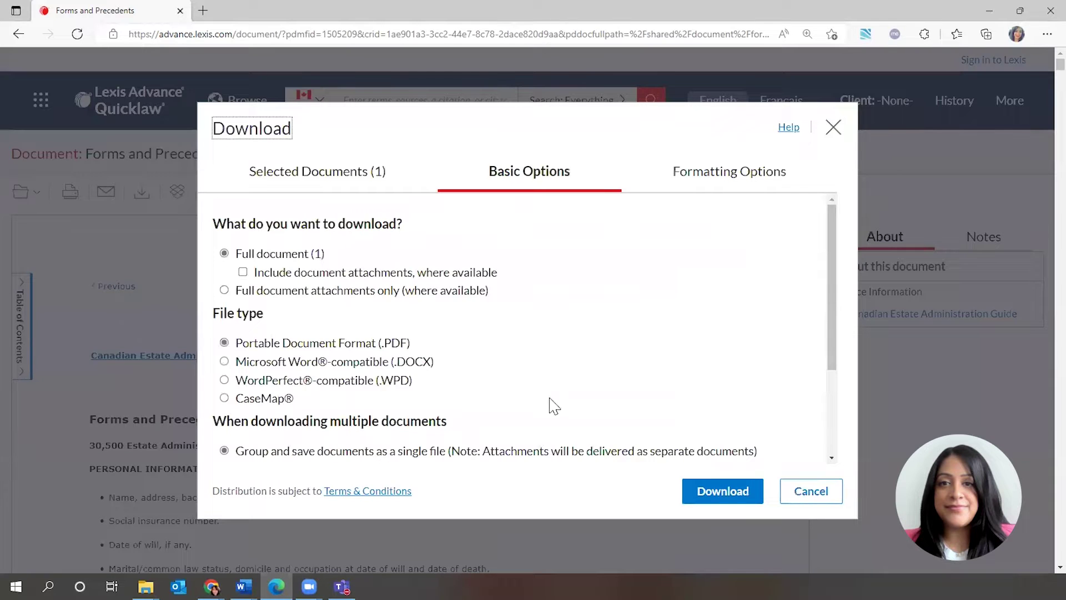
scroll(622, 387, "down", 1)
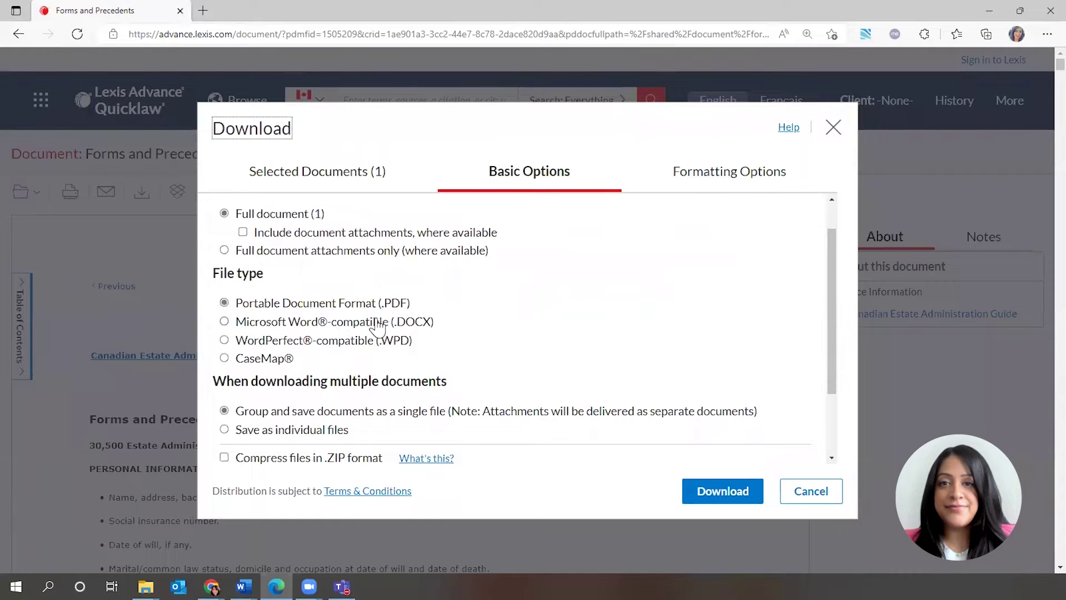
left_click(801, 496)
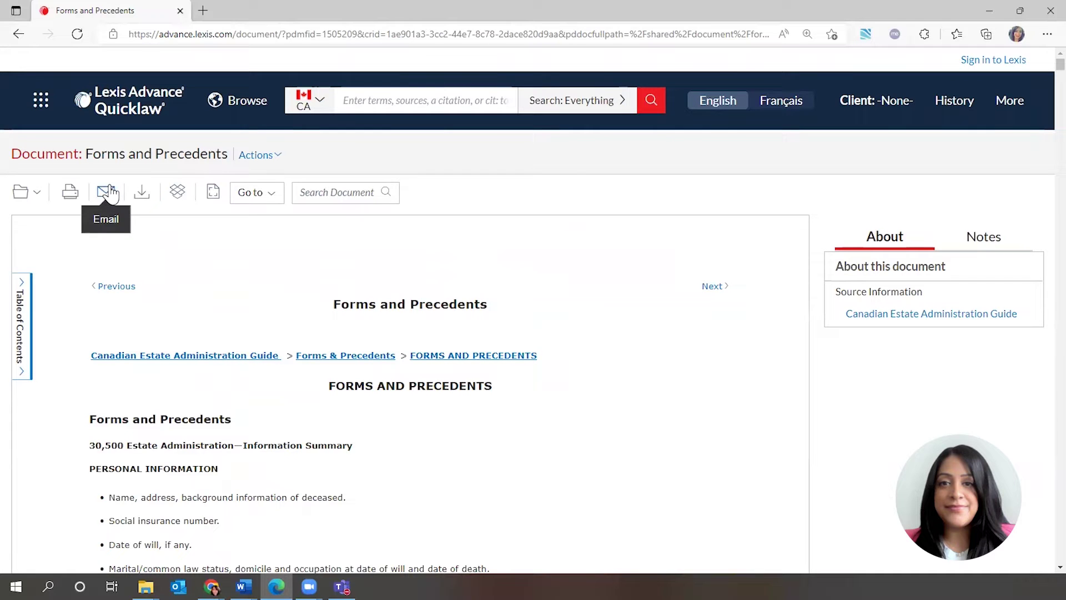
Go back to the Wills, Estates and Trusts Law page and reopen the Canadian Estate Administration Guide
left_click(14, 39)
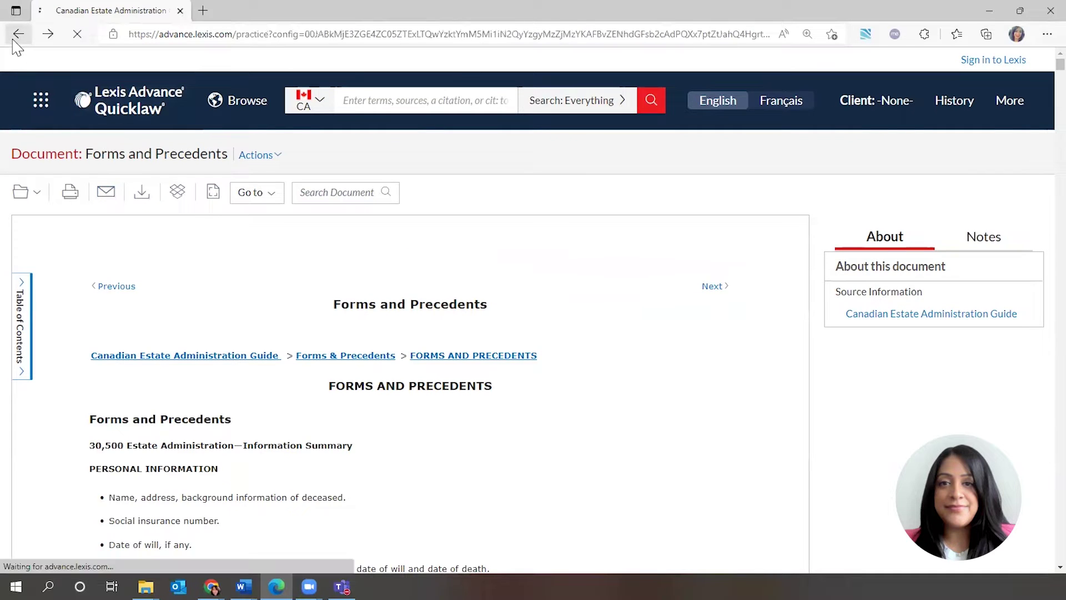
left_click(15, 38)
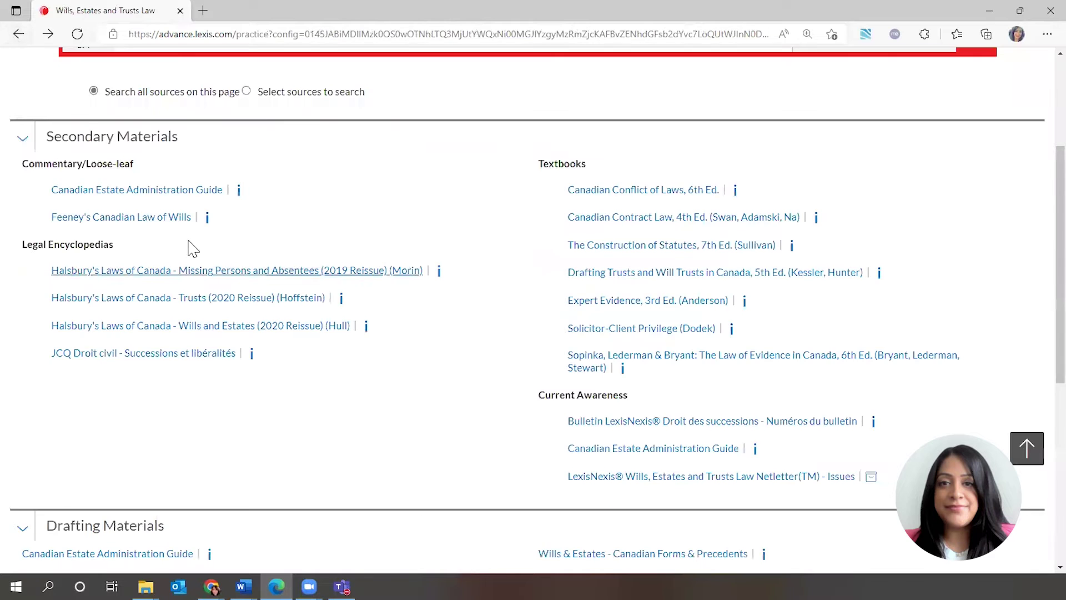
scroll(202, 259, "down", 2)
scroll(194, 400, "down", 2)
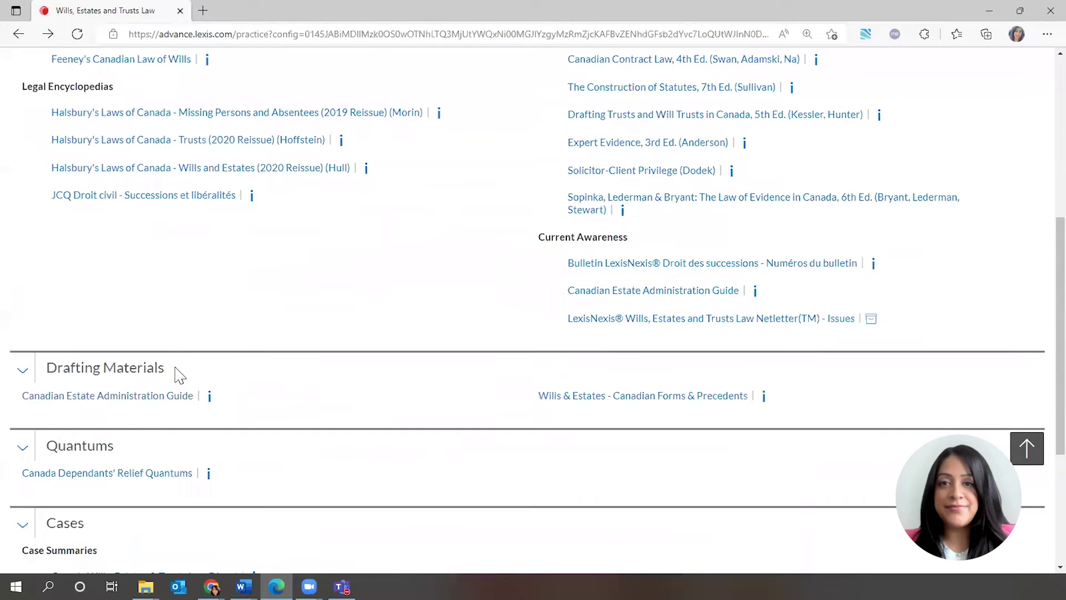
left_click(113, 399)
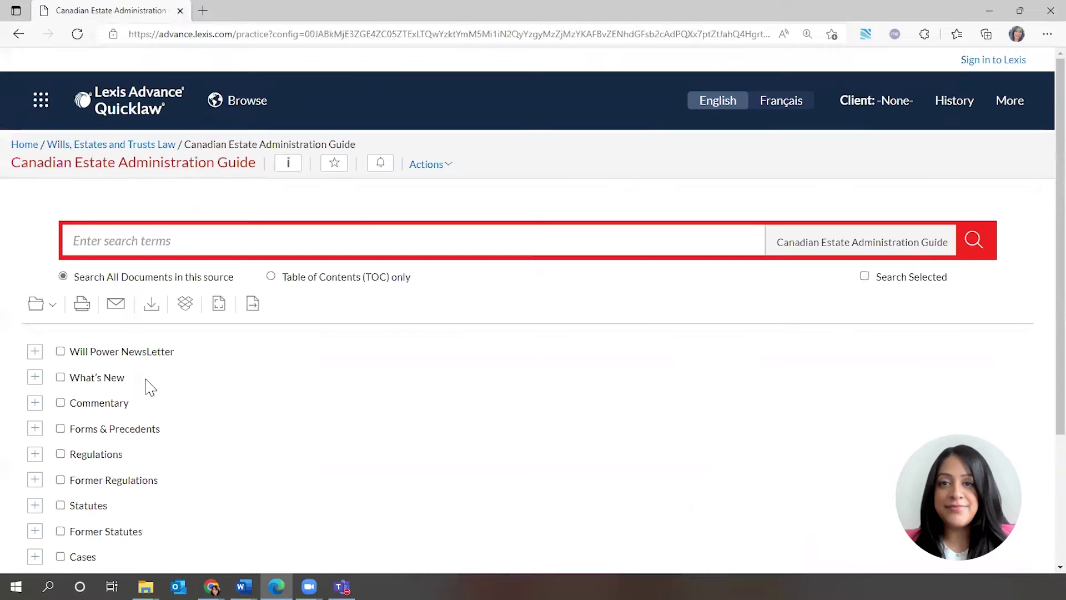
Expand Statutes, then British Columbia, then the Conflict of Laws Rules for Trusts Act sections
scroll(150, 387, "down", 2)
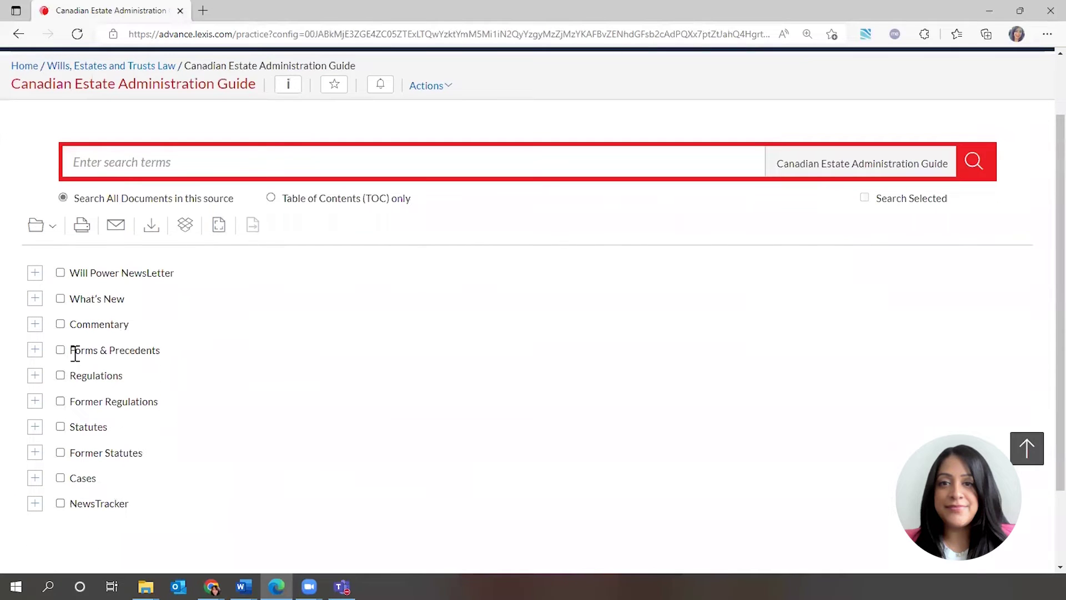
left_click(35, 426)
scroll(134, 438, "down", 3)
scroll(78, 383, "down", 3)
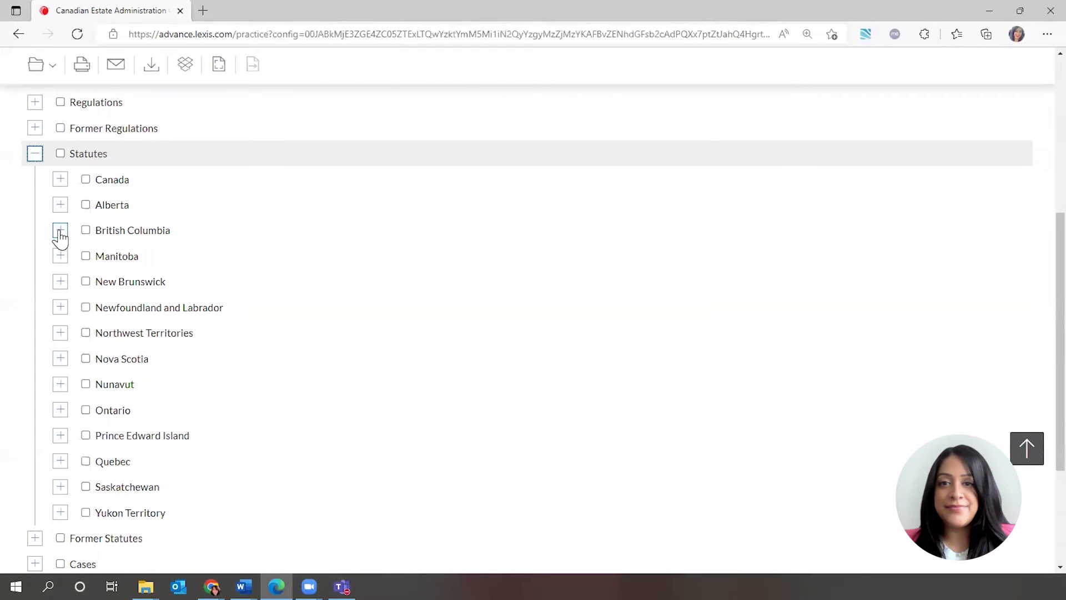
left_click(60, 231)
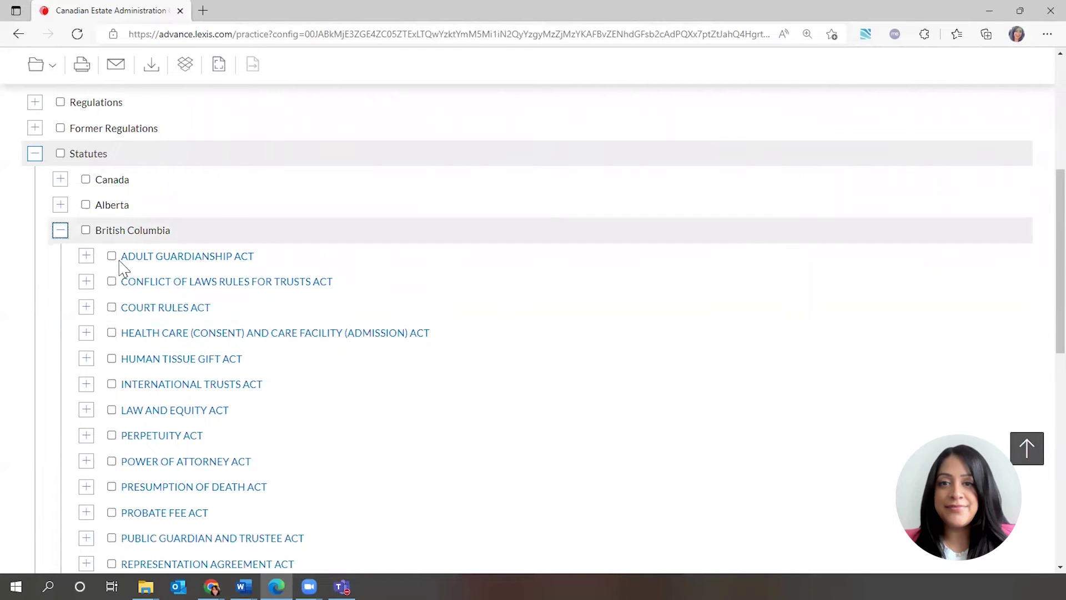
scroll(206, 425, "down", 3)
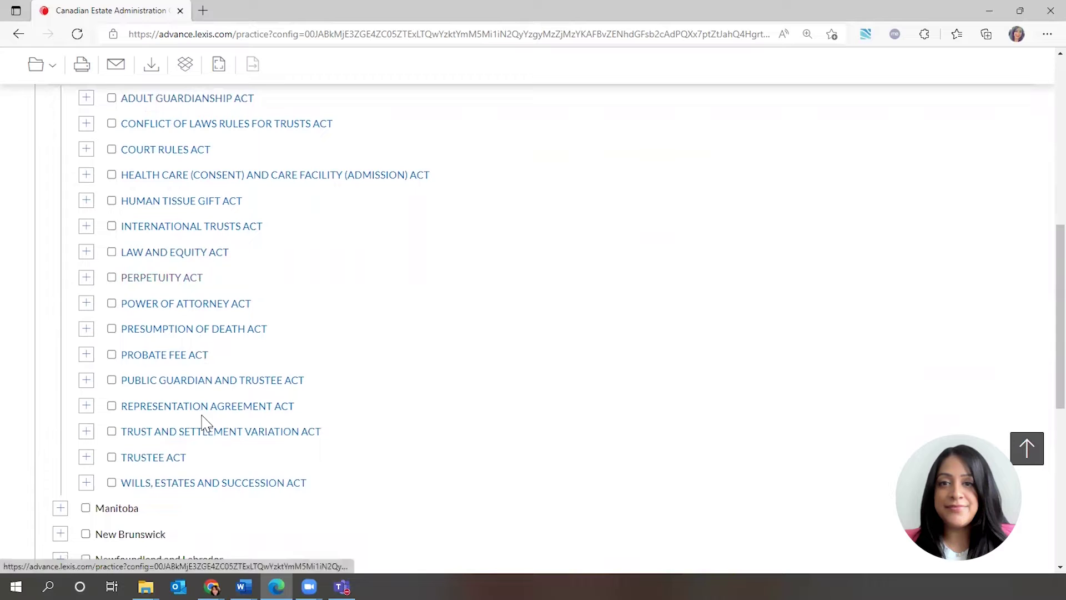
scroll(209, 430, "up", 2)
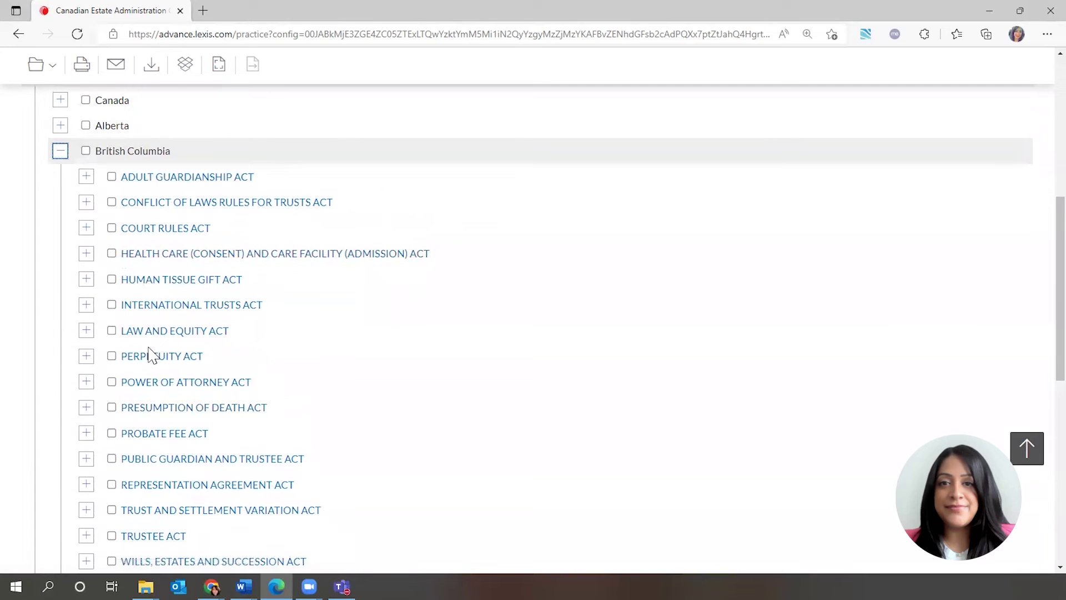
left_click(86, 210)
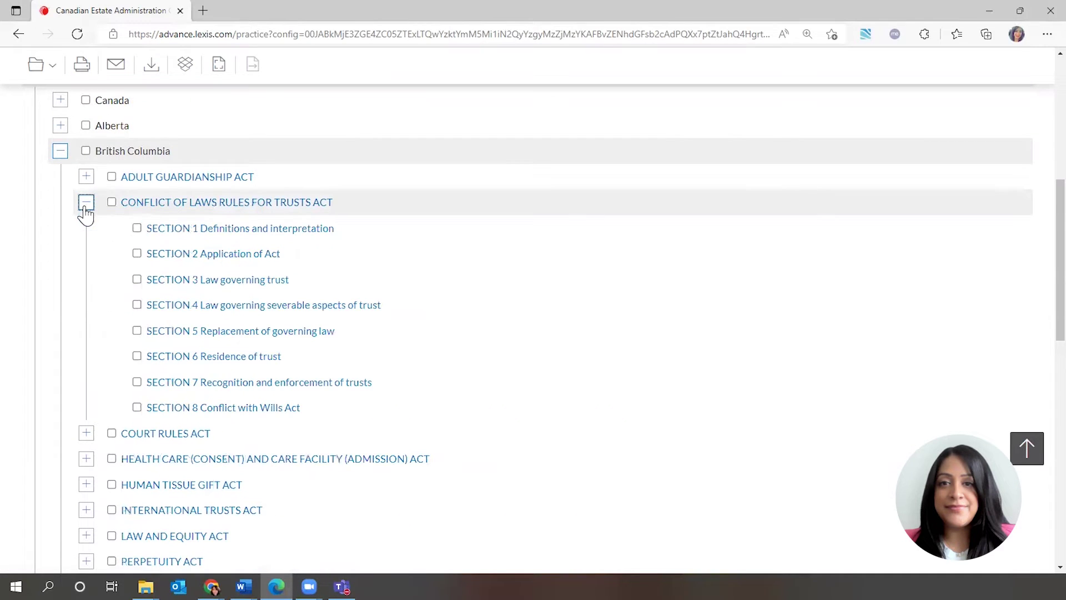
Open and read Section 1 of the Conflict of Laws Rules for Trusts Act
left_click(239, 236)
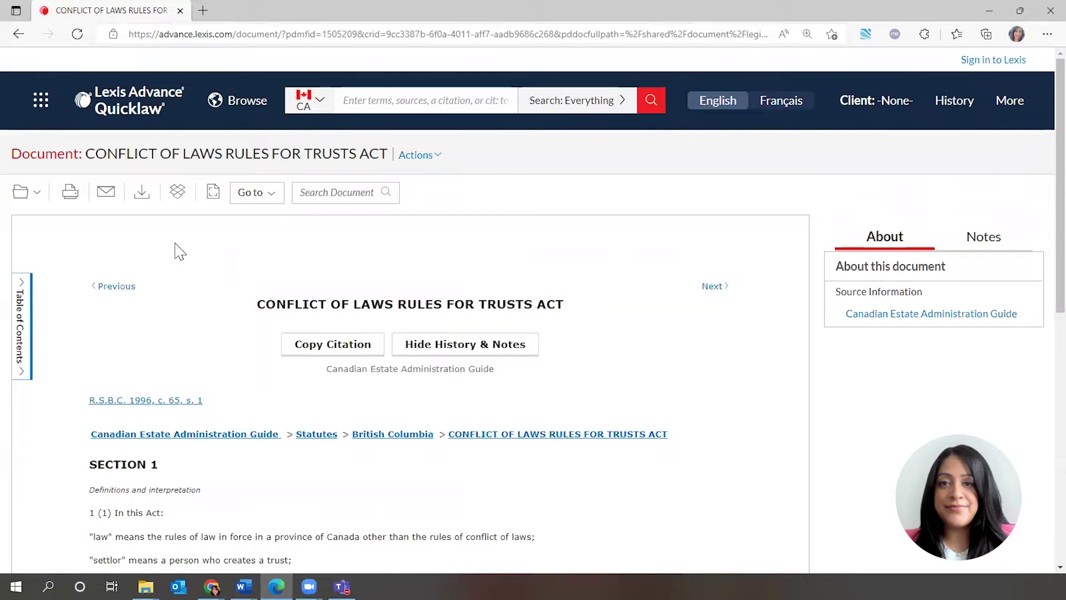
scroll(201, 272, "down", 8)
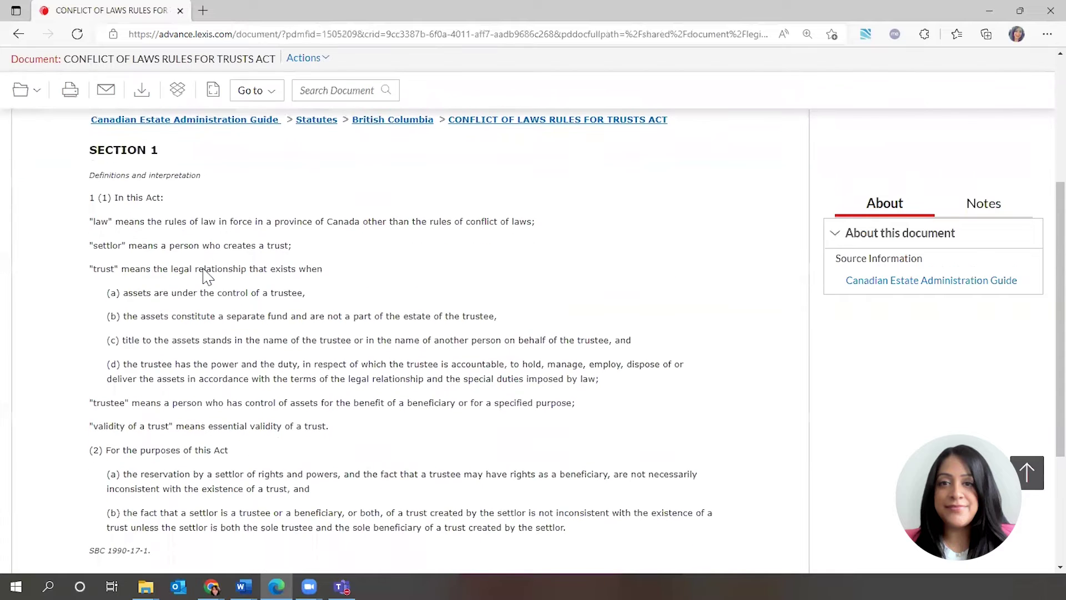
scroll(206, 274, "down", 1)
scroll(211, 273, "up", 9)
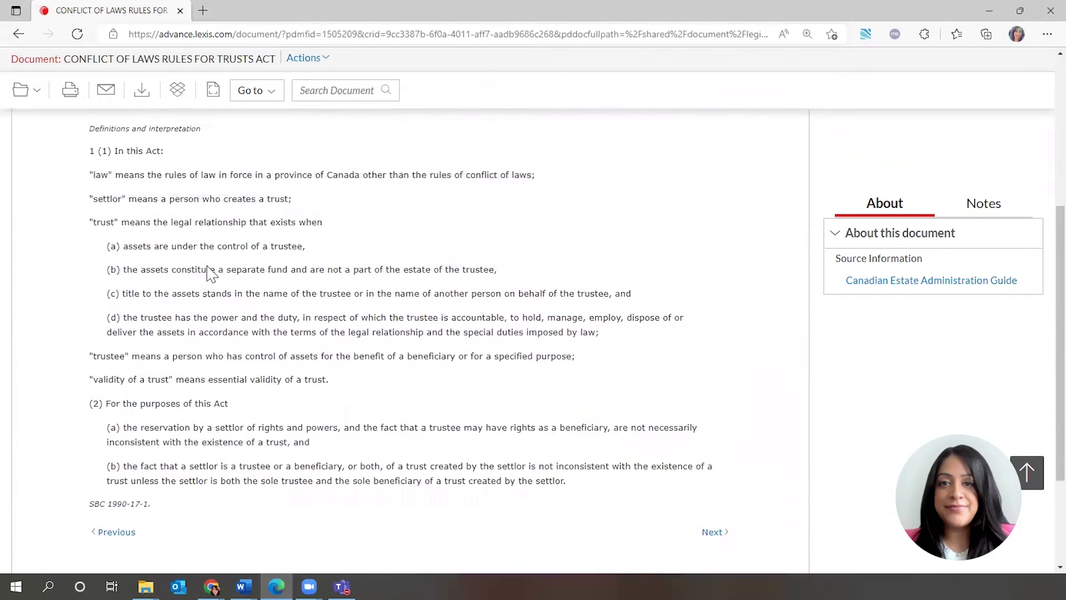
Go back twice to the Wills, Estates and Trusts Law page and scroll to Quantums
left_click(18, 35)
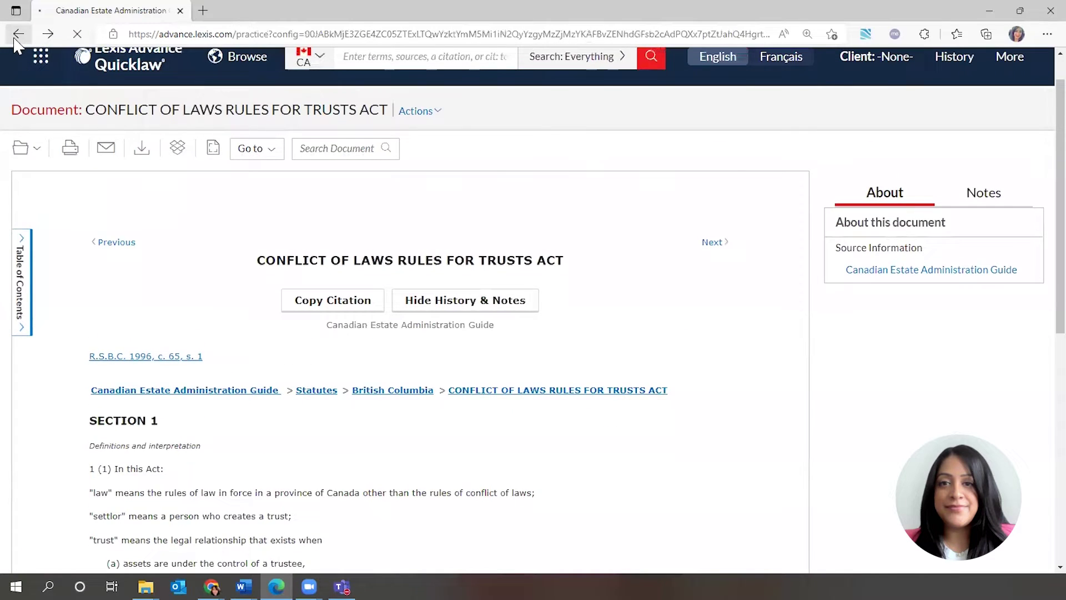
left_click(17, 35)
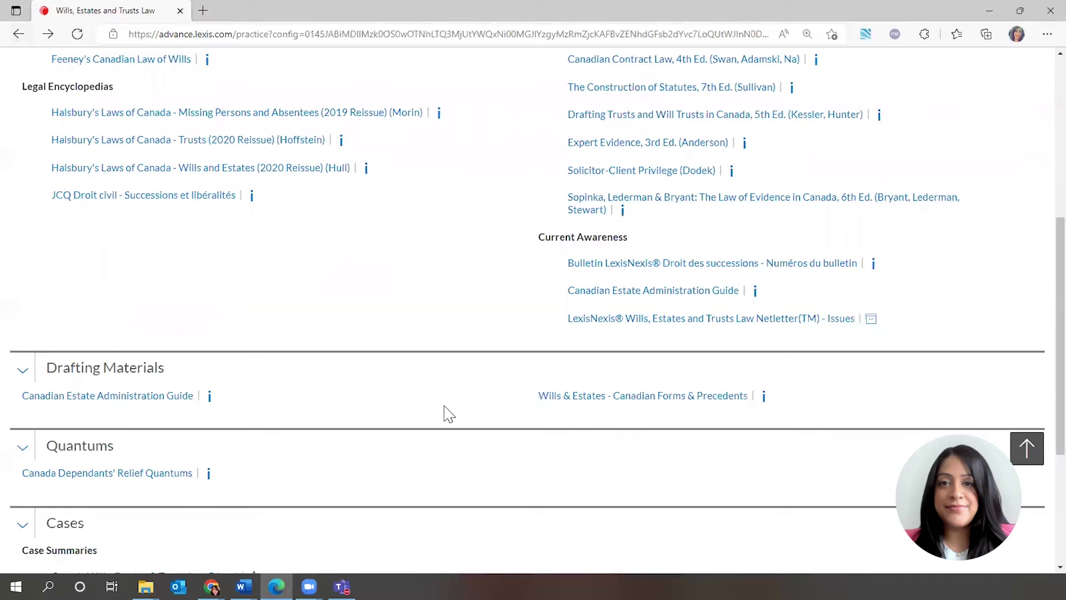
scroll(445, 410, "down", 3)
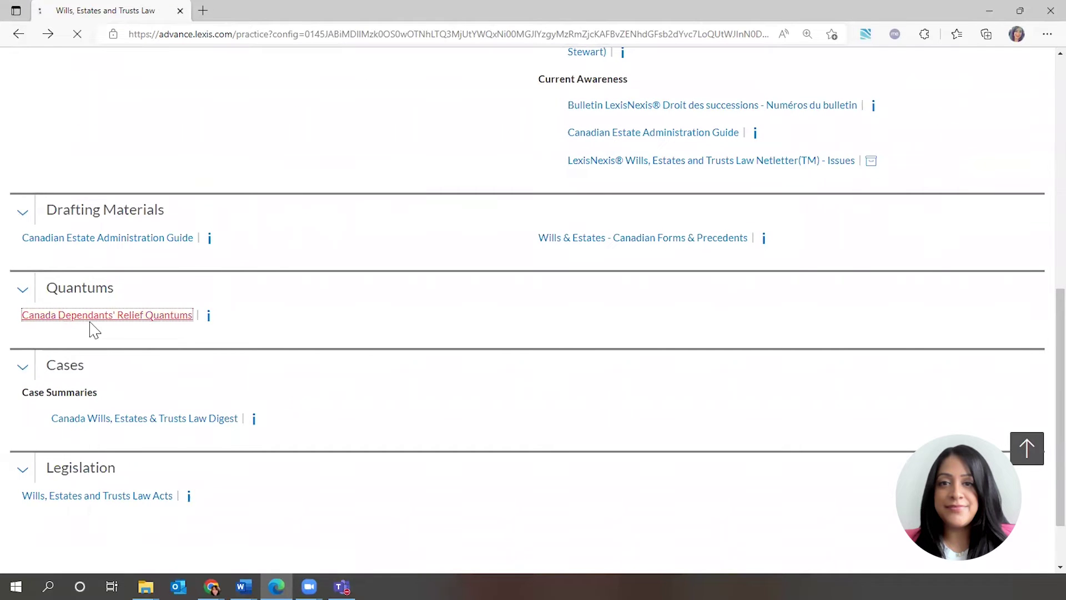
Open Canada Dependants' Relief Quantums and filter Jurisdiction/Court to British Columbia
left_click(179, 321)
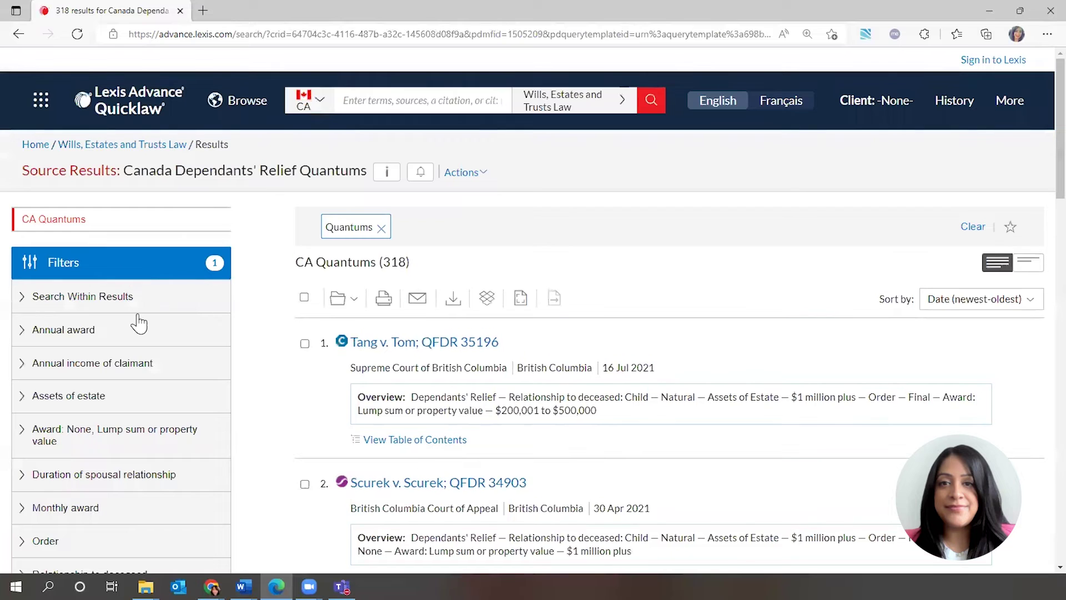
scroll(126, 305, "down", 2)
scroll(91, 311, "down", 3)
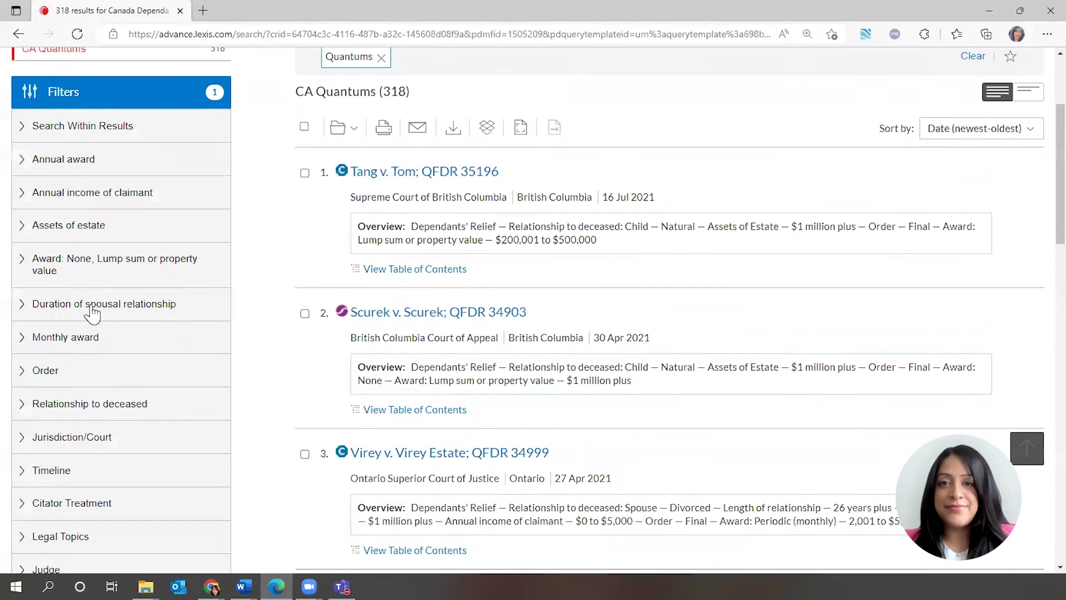
left_click(25, 374)
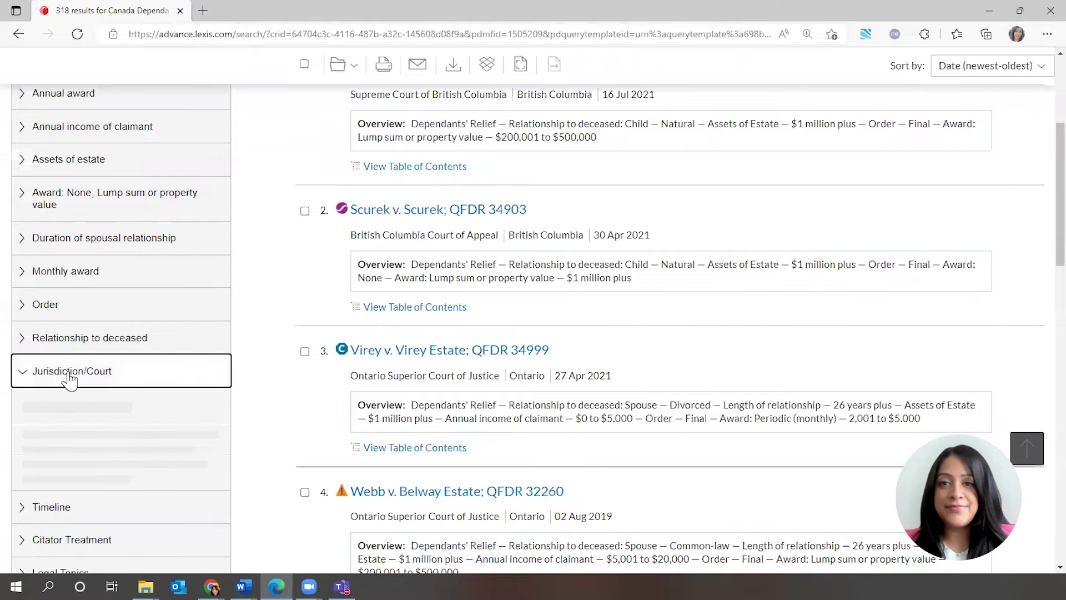
scroll(84, 351, "down", 3)
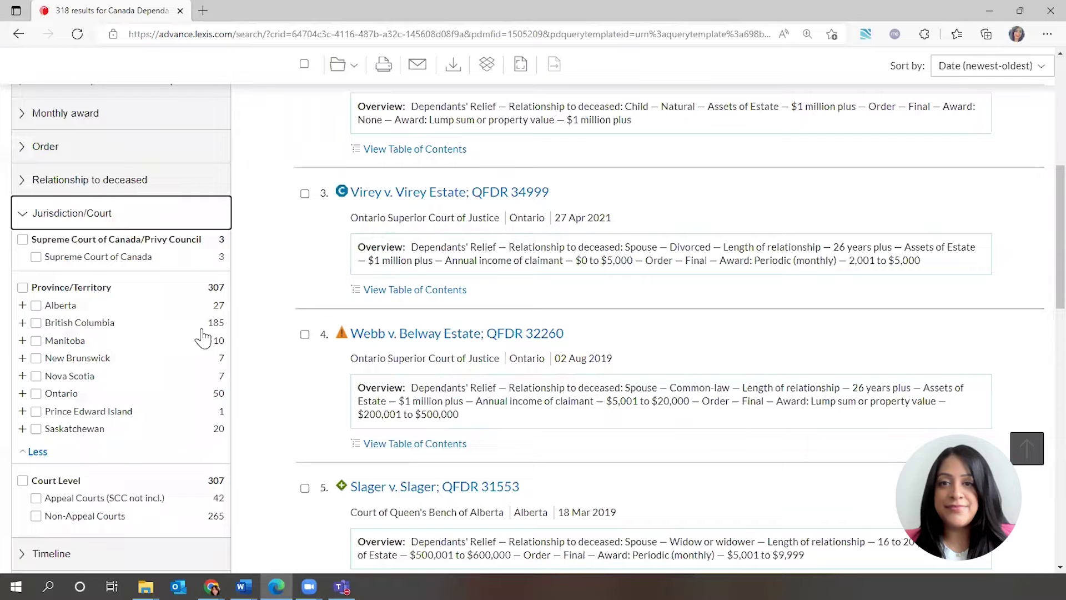
left_click(23, 323)
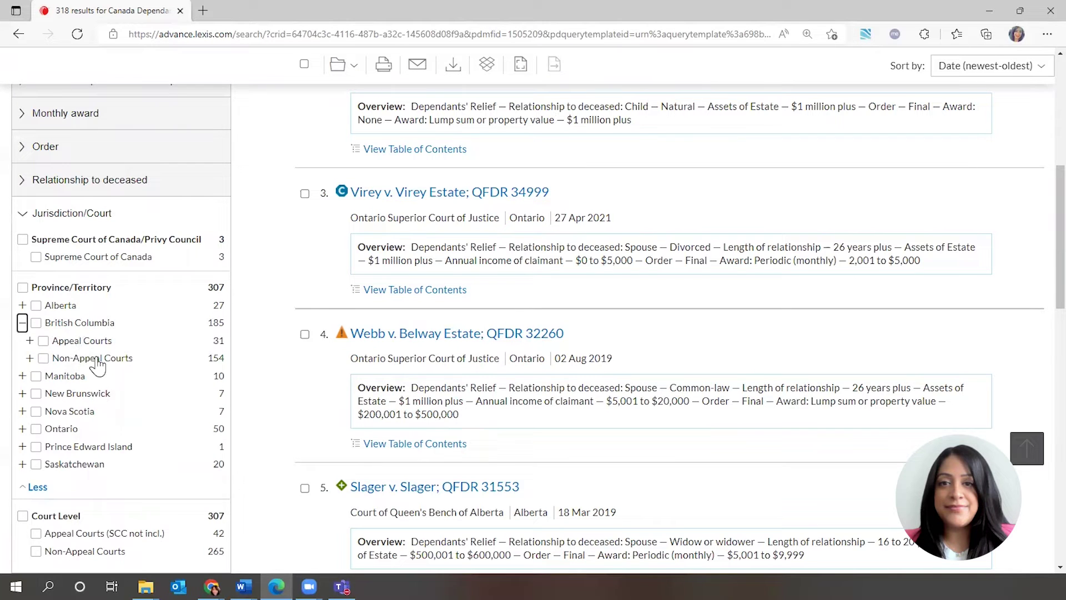
left_click(36, 323)
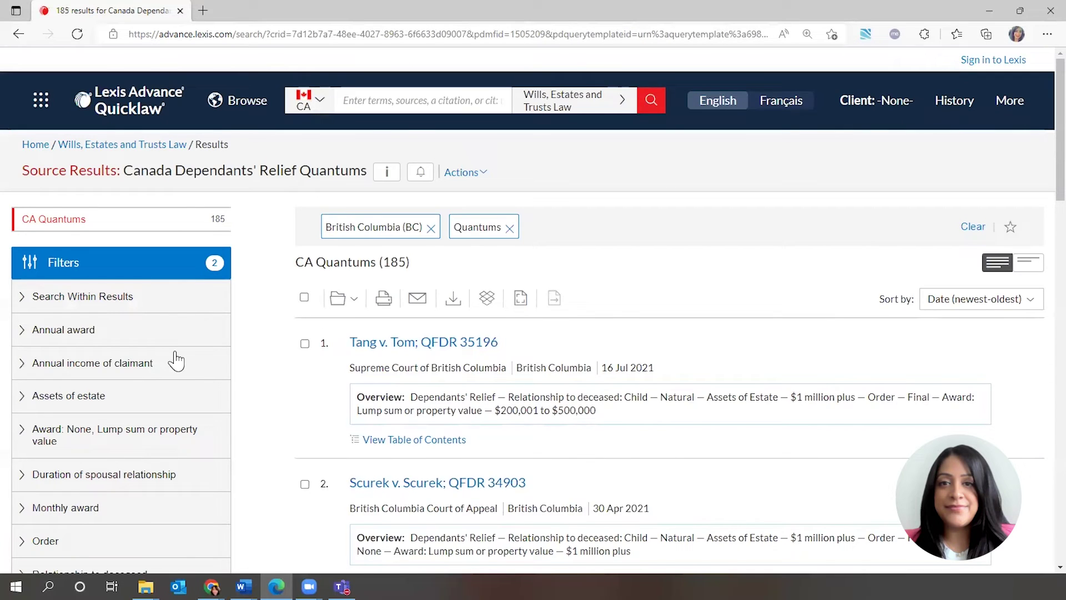
Scroll the 185 British Columbia results and expand the Timeline filter's date range
scroll(176, 361, "down", 1)
scroll(283, 297, "down", 1)
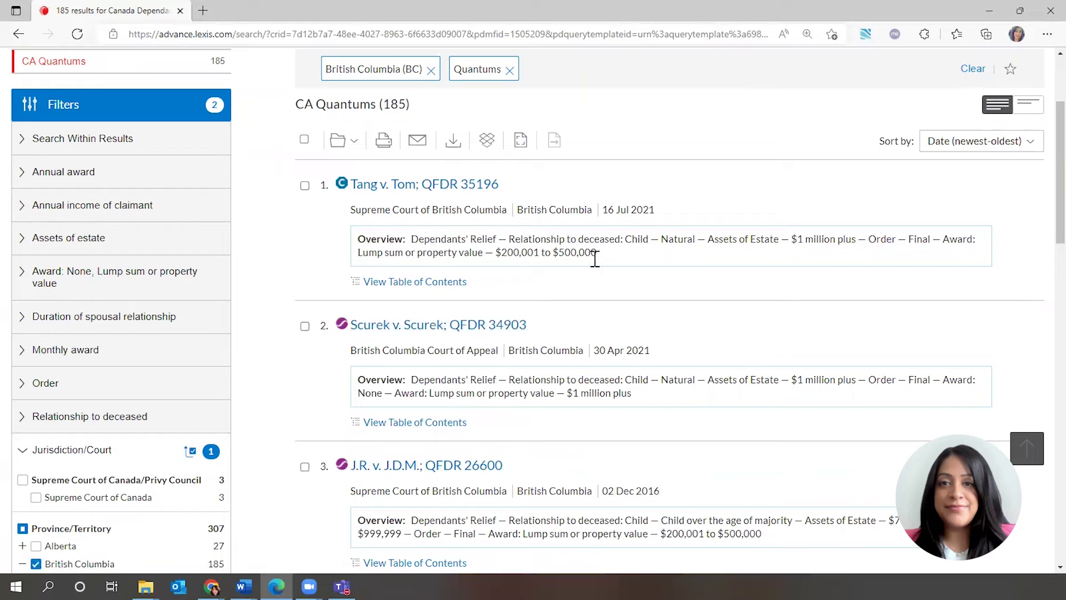
scroll(105, 359, "down", 5)
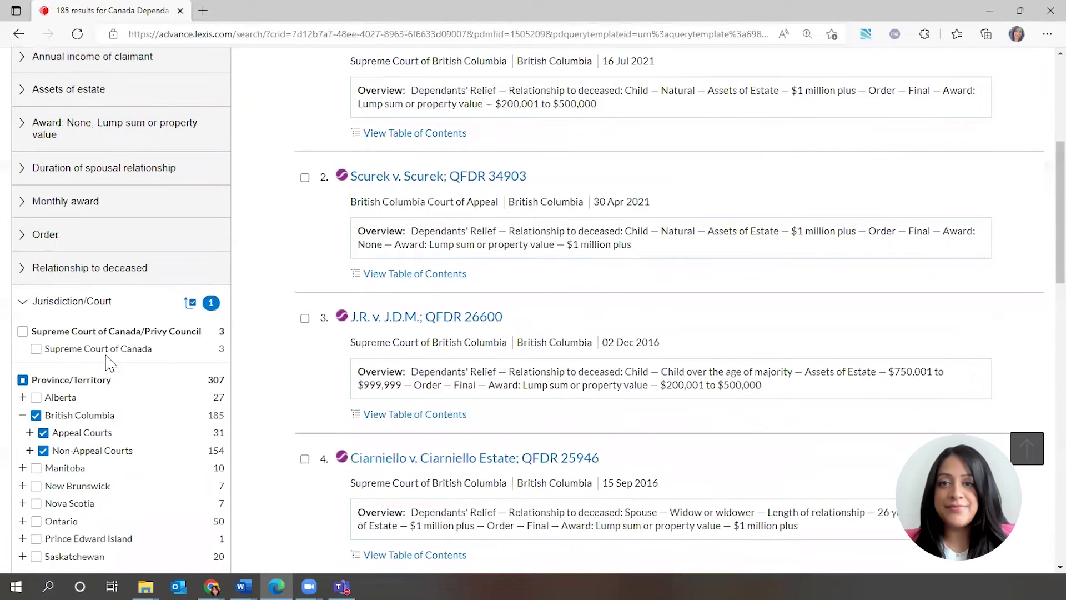
scroll(107, 358, "down", 3)
left_click(28, 281)
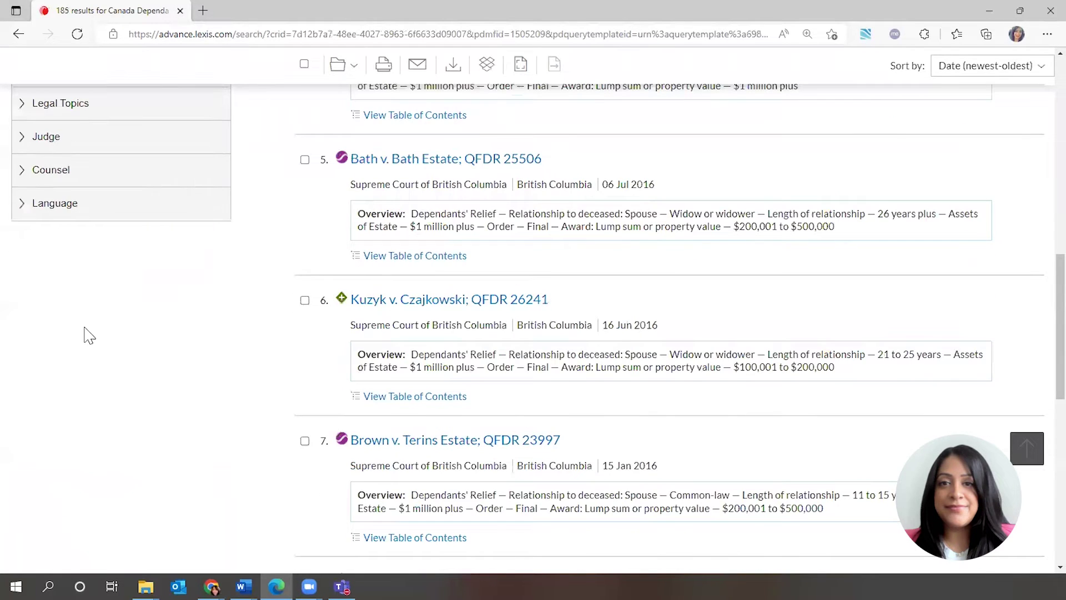
scroll(97, 343, "up", 7)
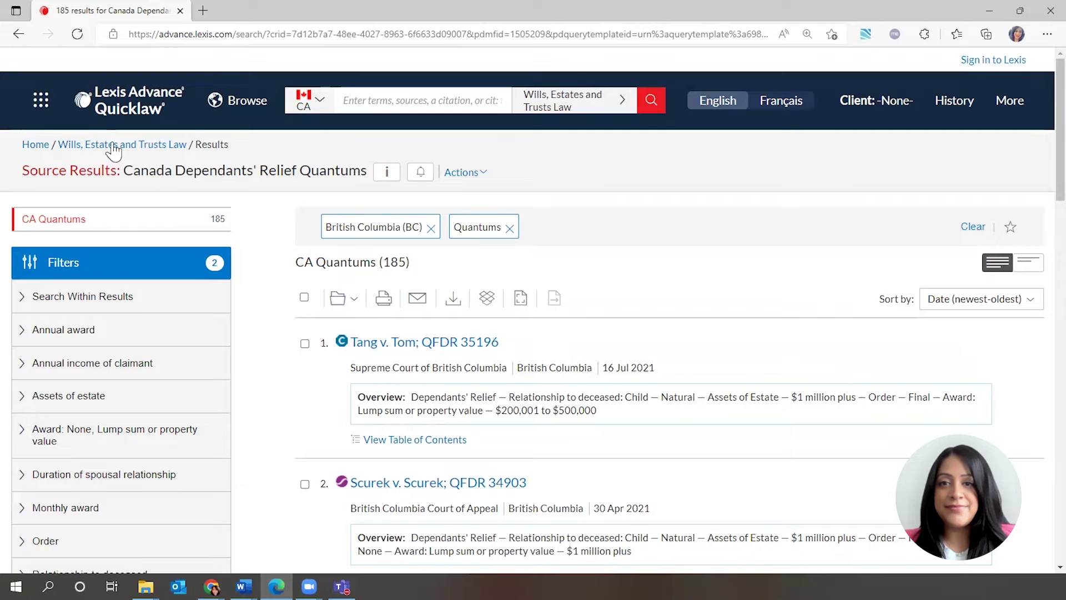
Switch to Practical Guidance and set its region to Canada (CA)
left_click(41, 102)
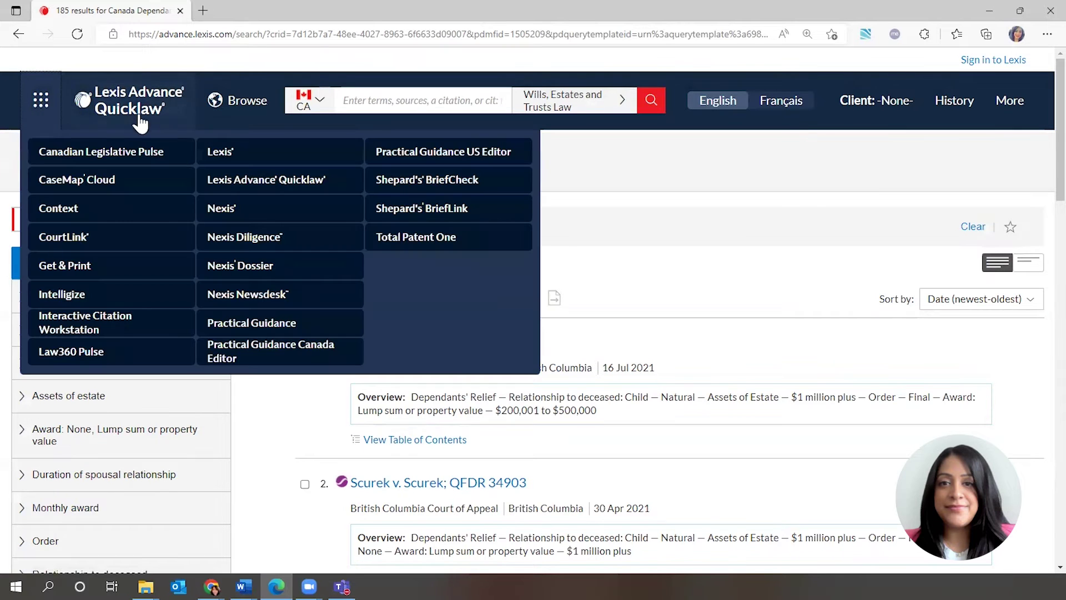
left_click(254, 328)
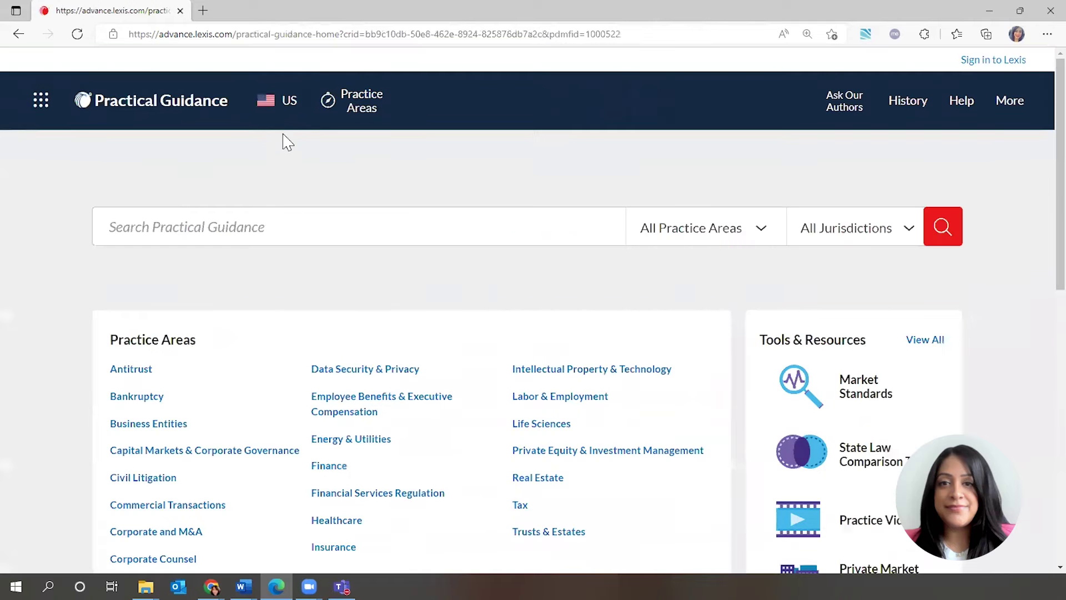
left_click(281, 100)
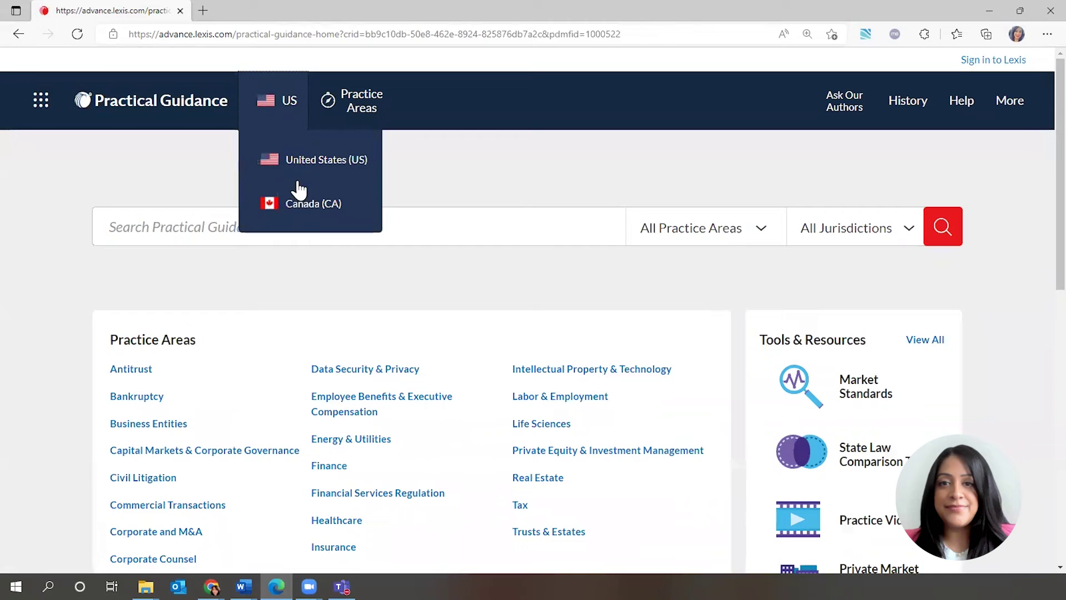
left_click(311, 203)
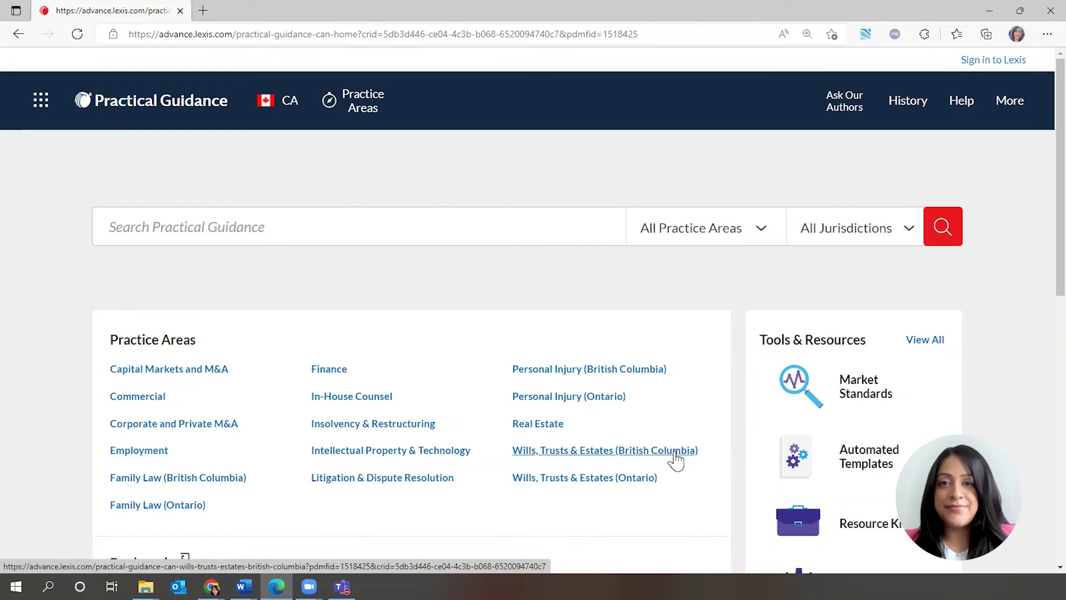
Open the Wills, Trusts & Estates (British Columbia) practice area and its Will Drafting topic
left_click(643, 453)
scroll(608, 458, "down", 2)
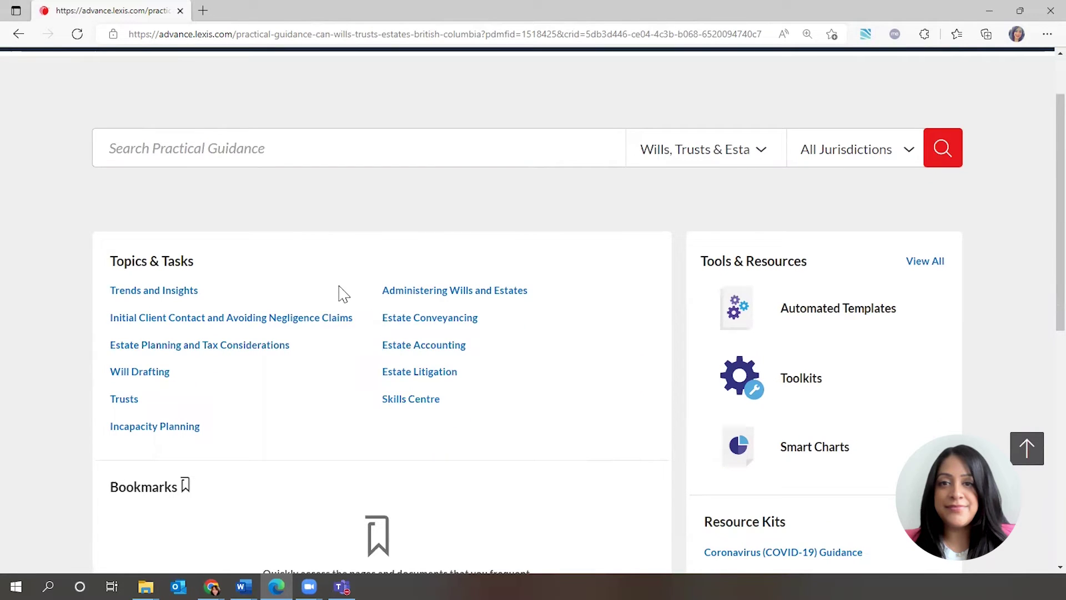
left_click(162, 374)
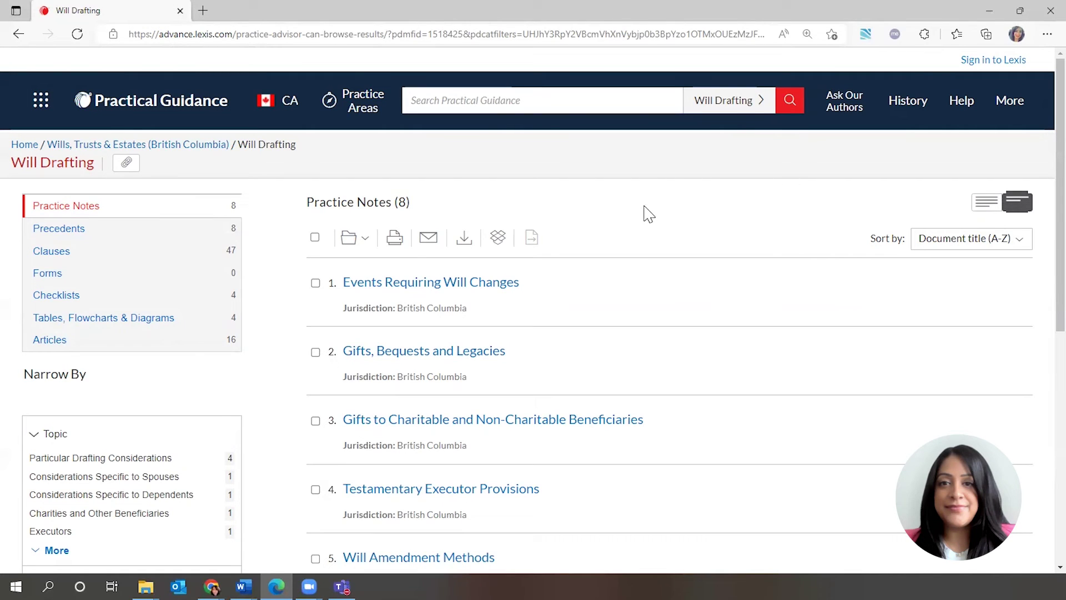
Scroll through the 8 British Columbia Will Drafting practice notes down to Will Drafting Requirements
scroll(547, 285, "down", 1)
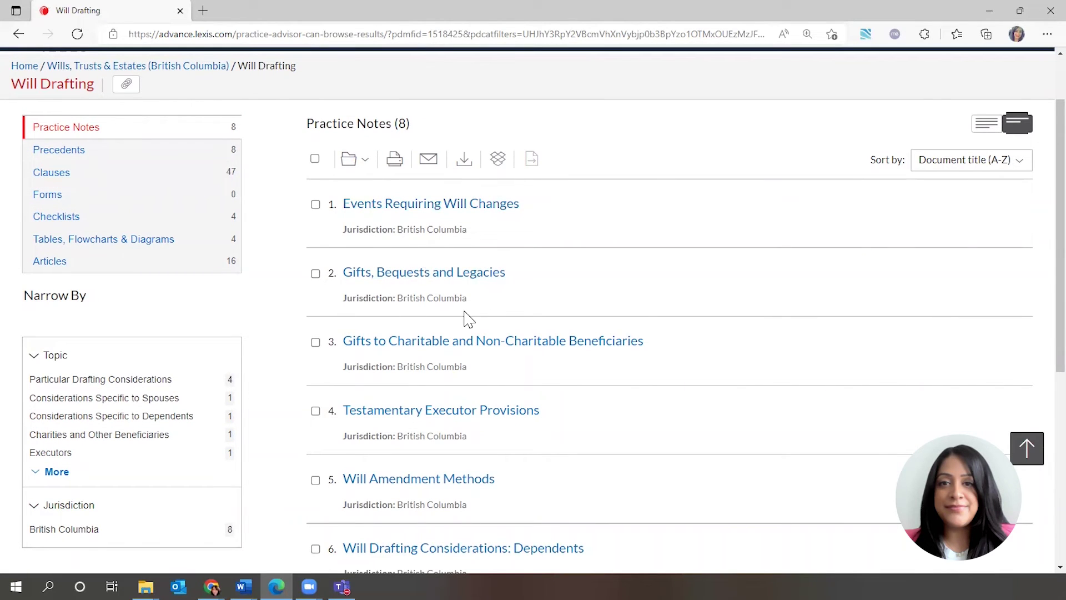
scroll(489, 392, "down", 2)
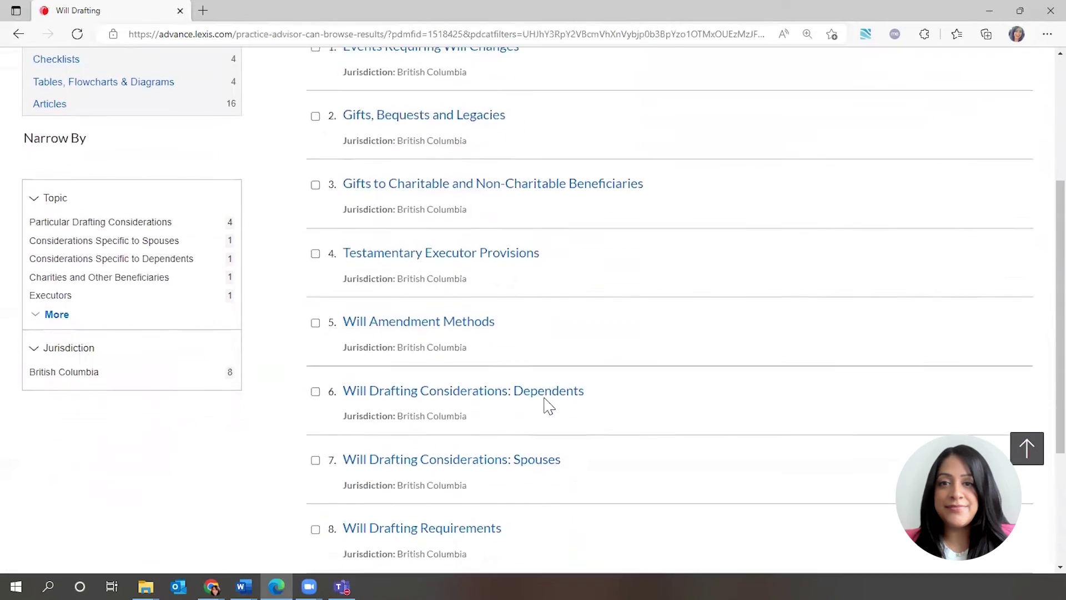
scroll(548, 405, "down", 2)
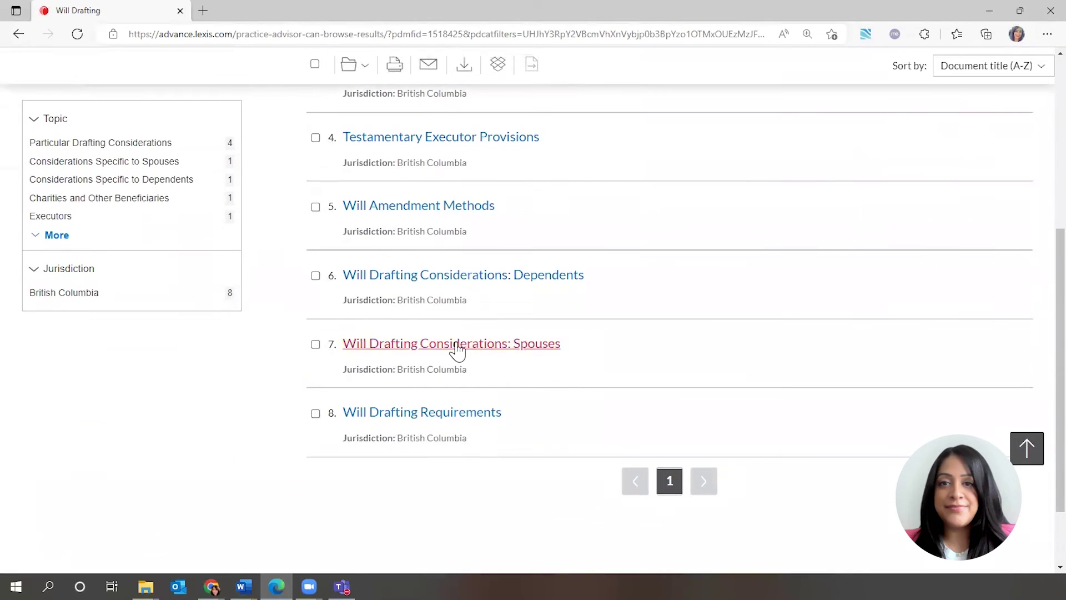
Open the Will Drafting Considerations: Spouses practice note and select part of its summary paragraph
left_click(449, 349)
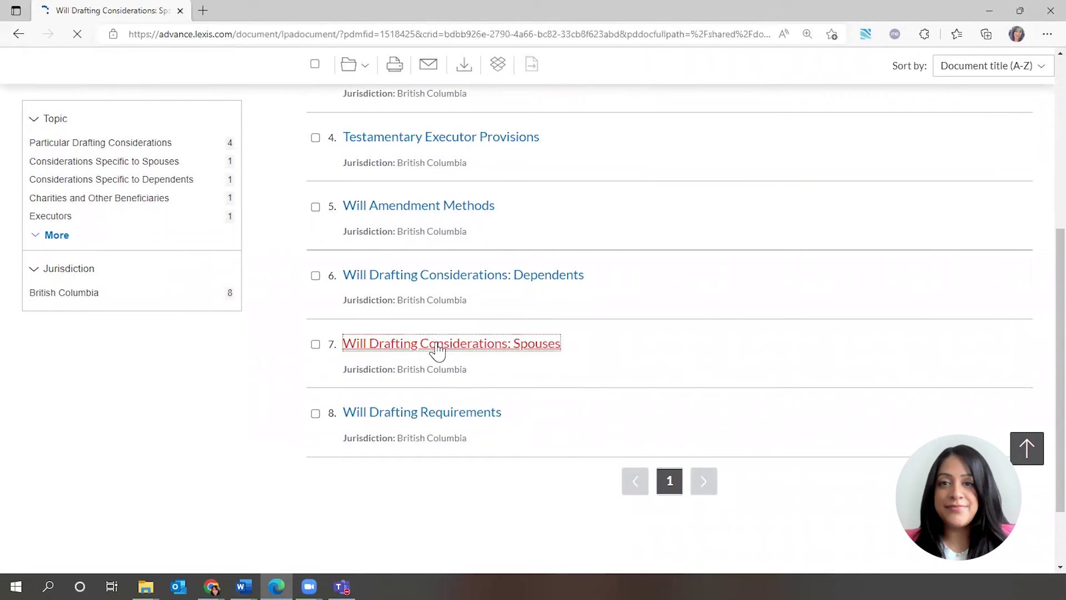
scroll(493, 341, "down", 3)
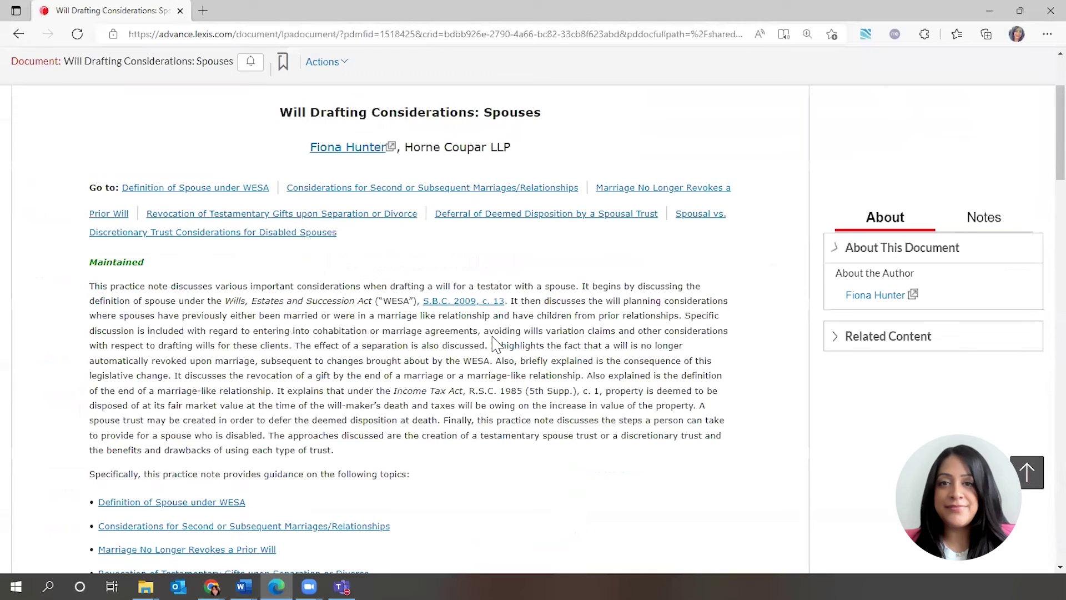
scroll(494, 343, "down", 1)
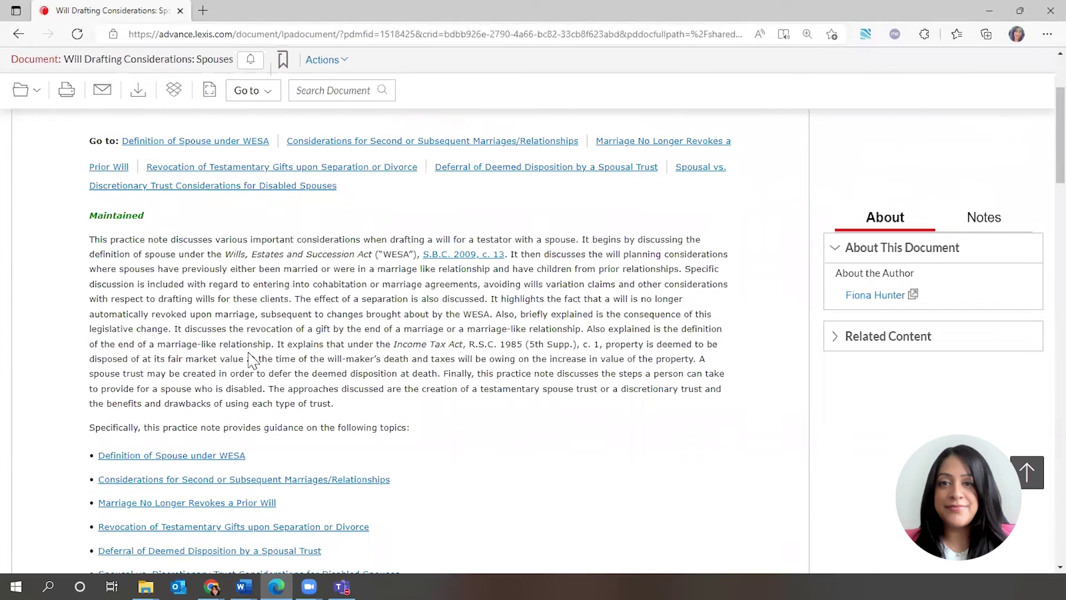
left_click_drag(184, 301, 383, 340)
scroll(383, 339, "up", 4)
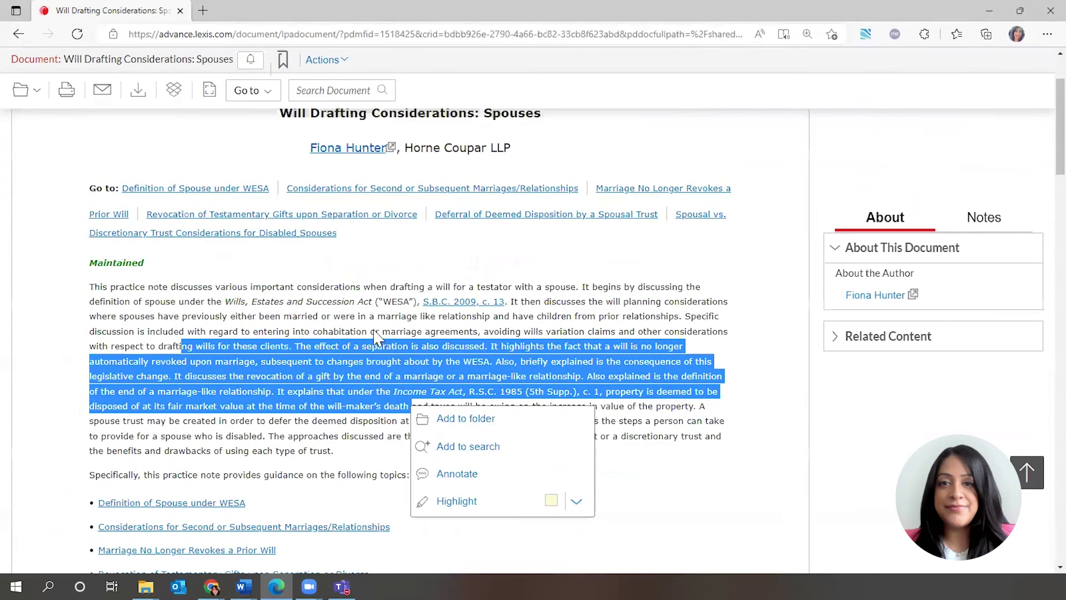
scroll(522, 313, "down", 6)
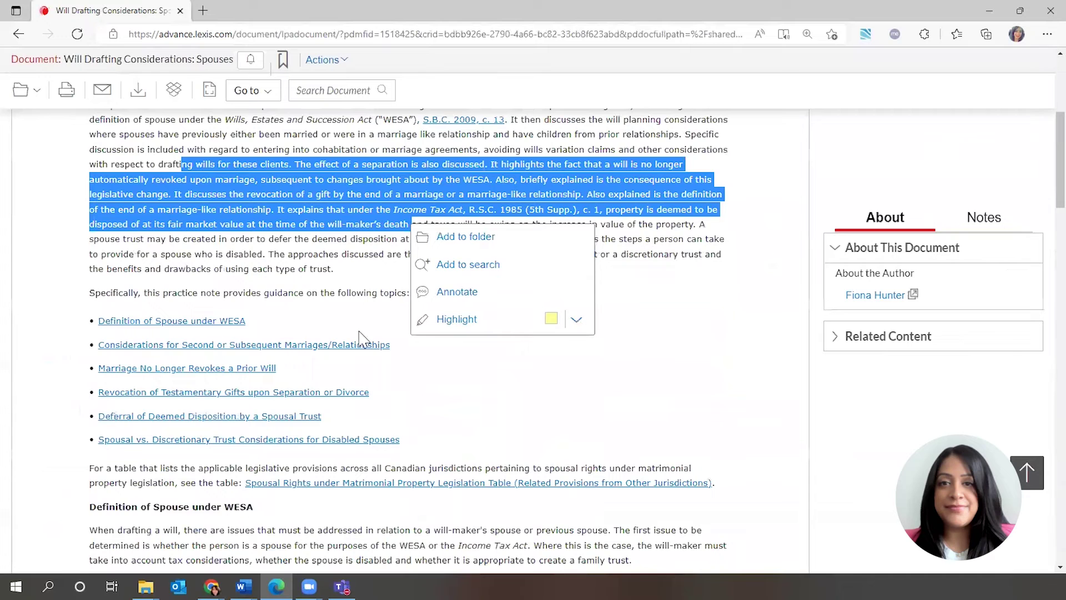
Select the Deferral of Deemed Disposition bullet and Robledano v. Jacinto citation, then clear and return to top
triple_click(210, 393)
scroll(230, 393, "down", 4)
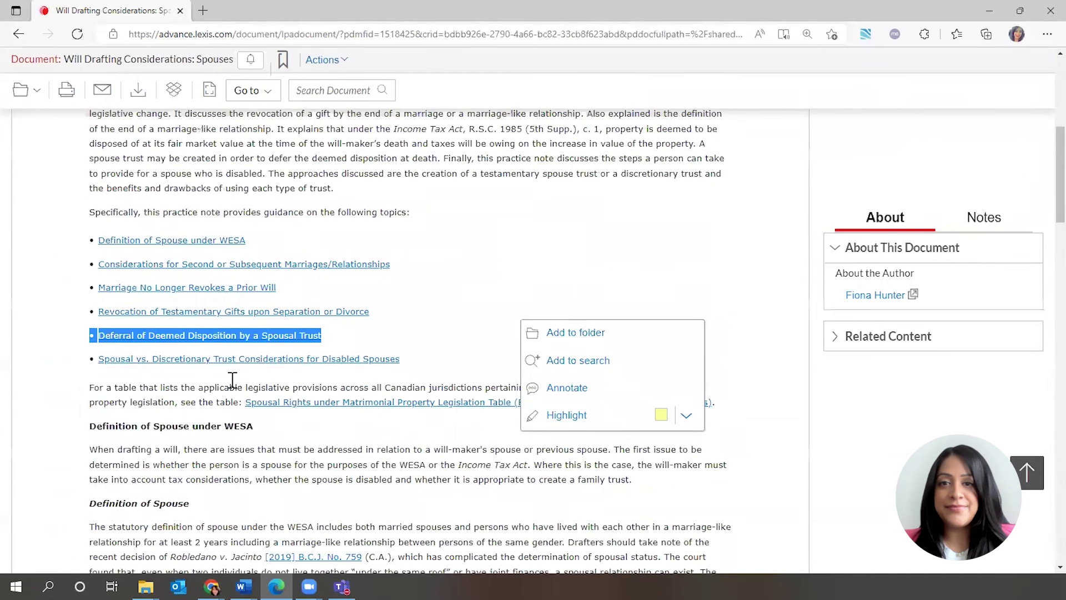
scroll(232, 381, "down", 1)
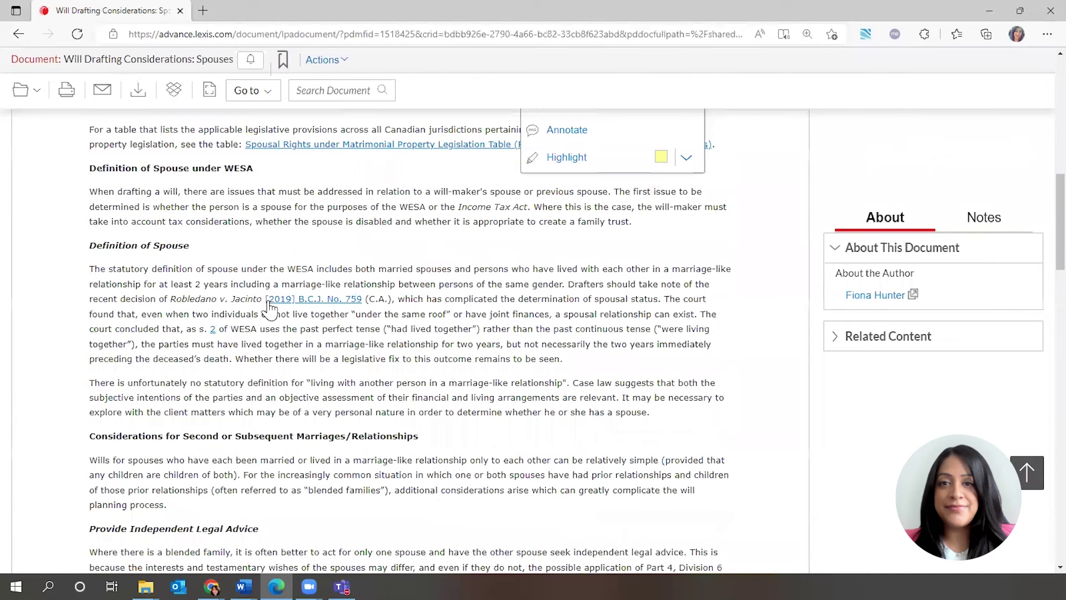
left_click_drag(162, 300, 422, 299)
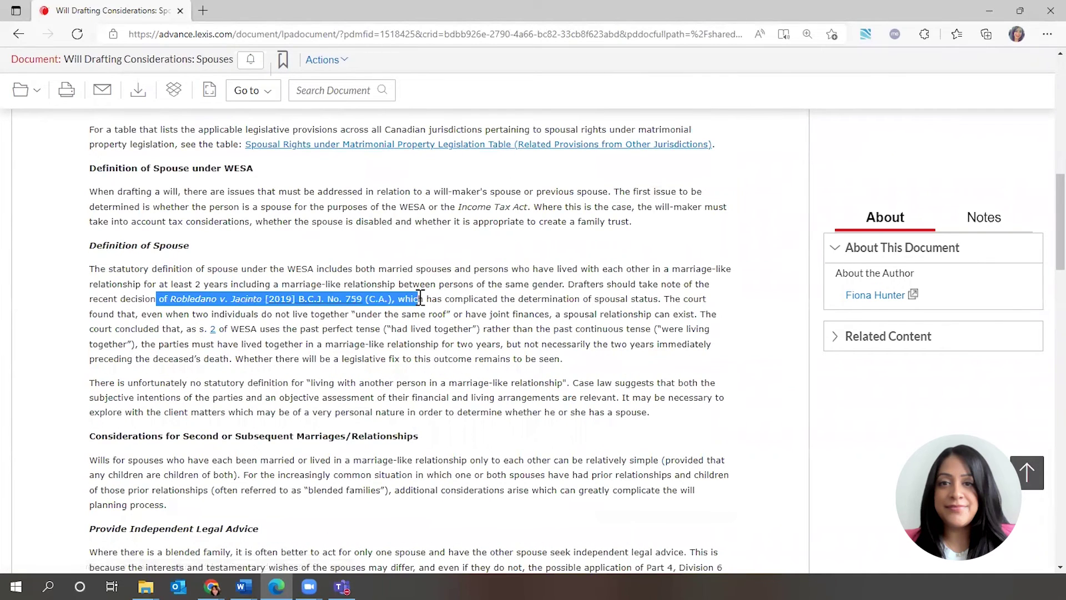
left_click(295, 358)
scroll(291, 354, "up", 5)
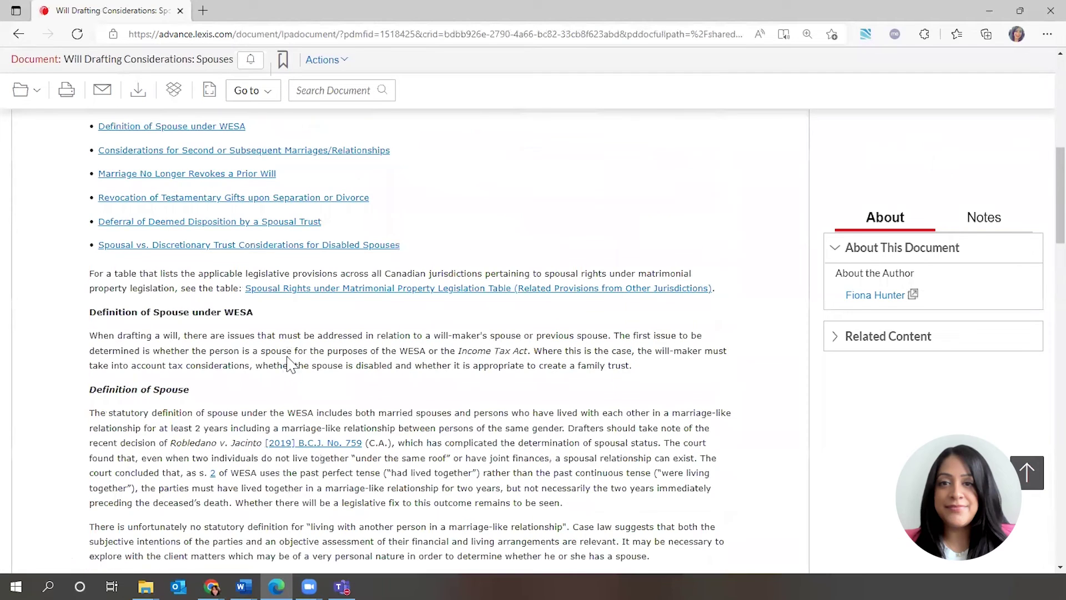
scroll(300, 355, "up", 7)
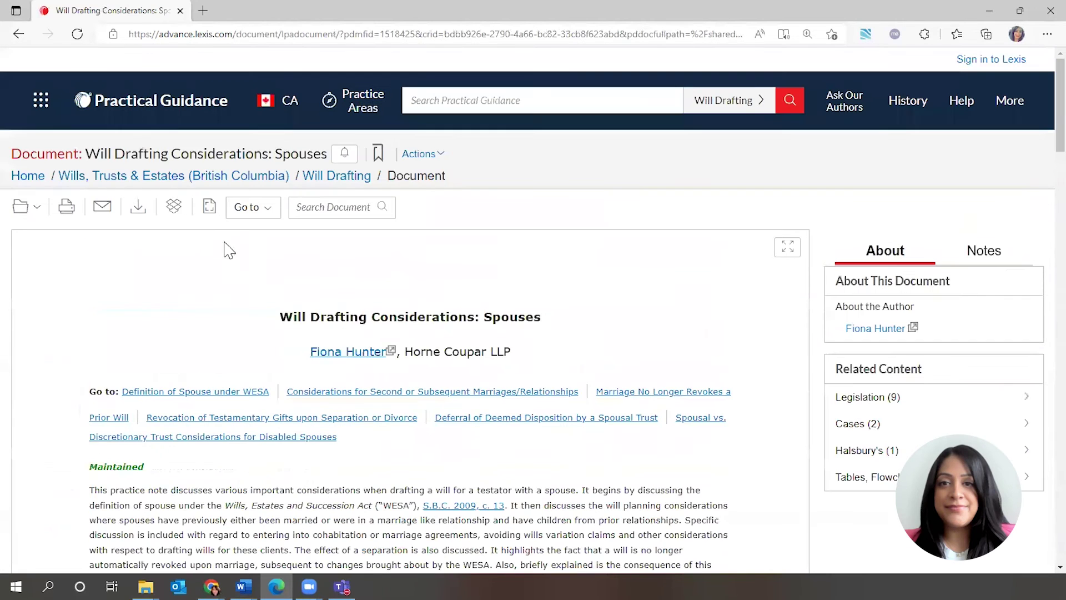
Cancel the practice note's download, return to Will Drafting and list its 4 Checklists
left_click(137, 207)
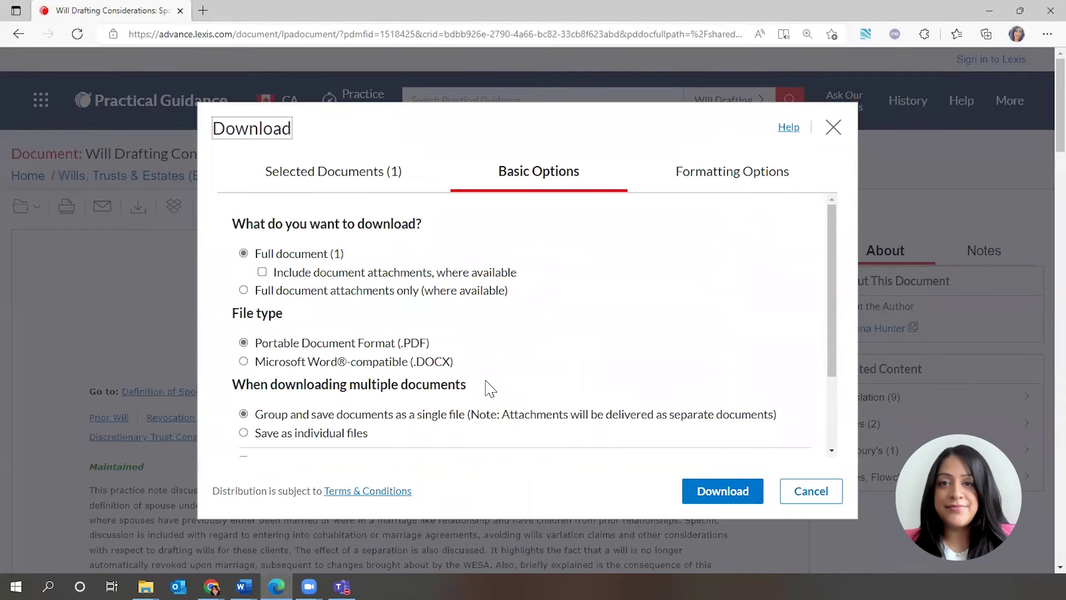
left_click(800, 493)
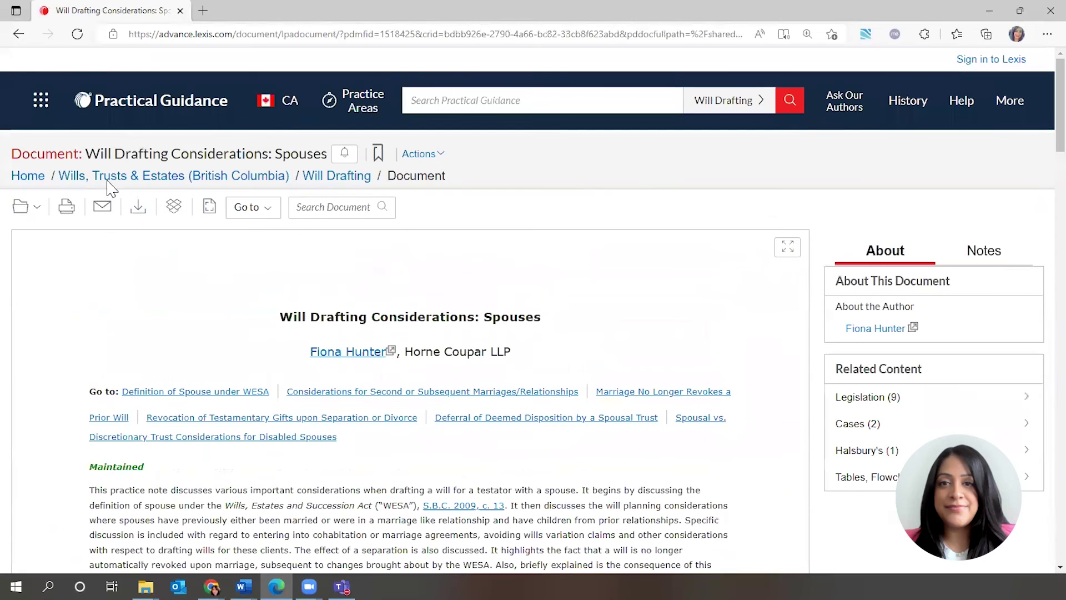
left_click(18, 36)
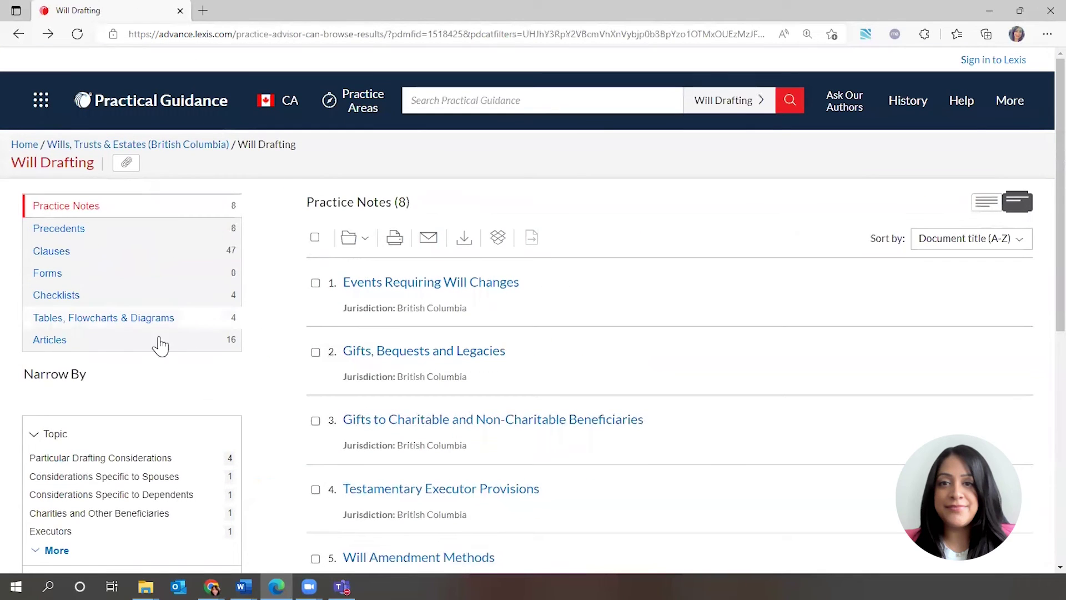
left_click(87, 304)
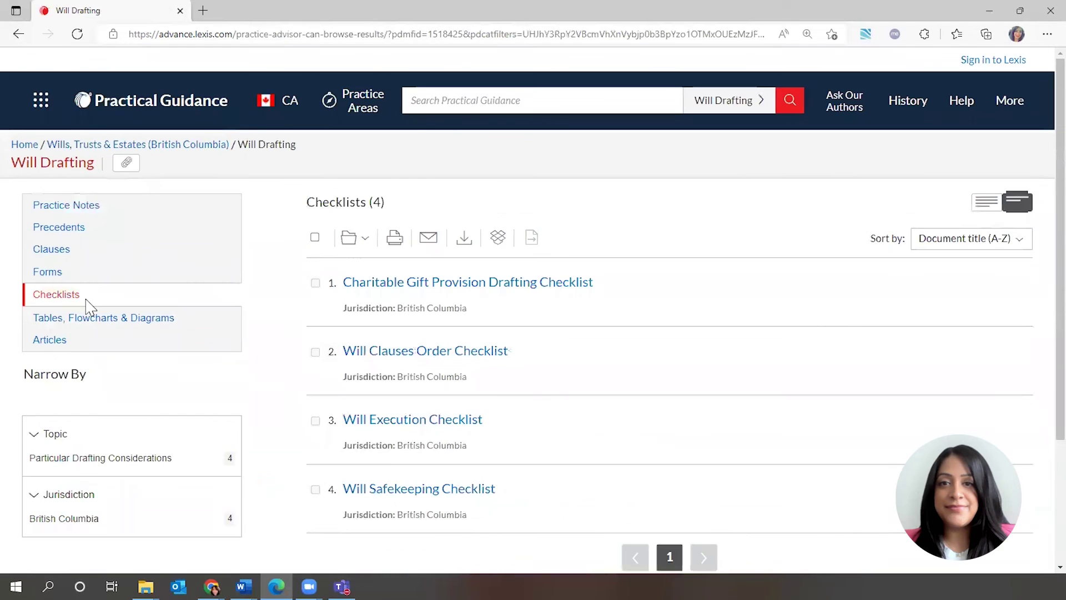
scroll(600, 389, "down", 2)
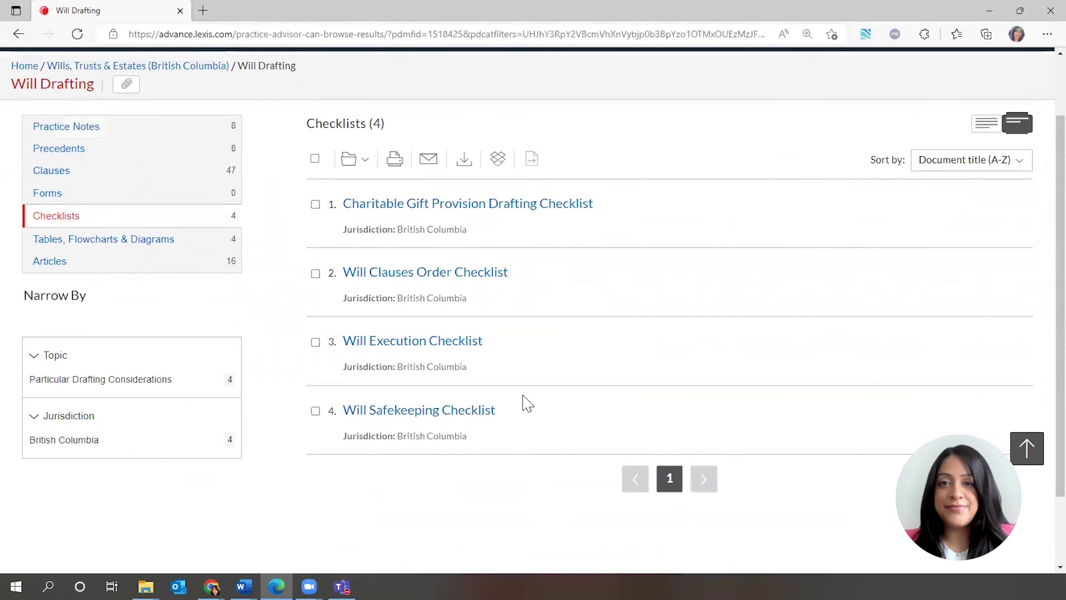
Review the Will Execution Checklist and list its six Halsbury's Laws of Canada references (HWE-27 to HWE-32)
left_click(374, 348)
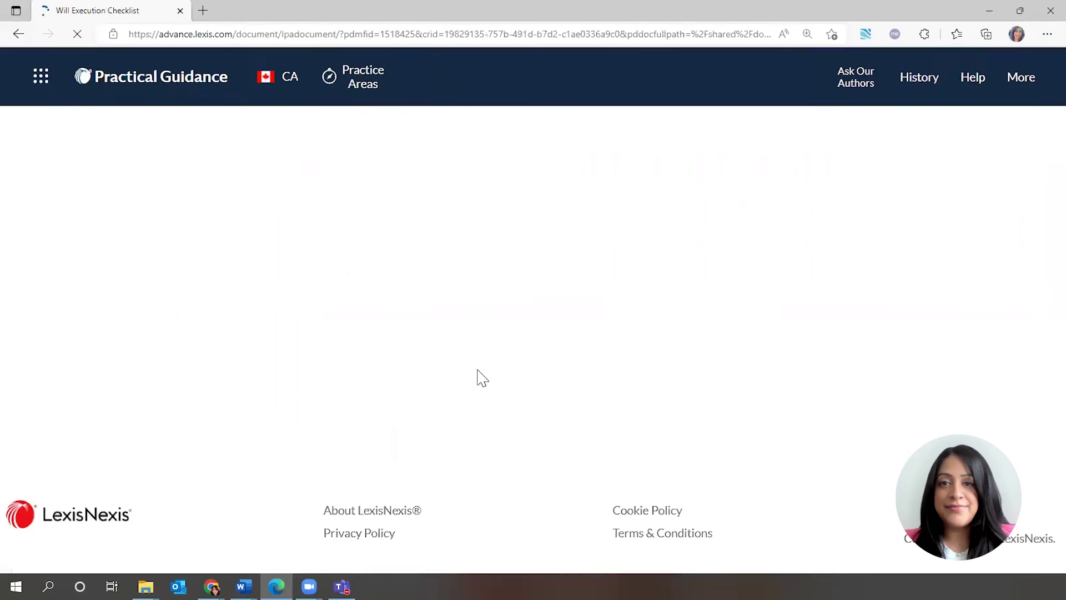
scroll(476, 374, "down", 6)
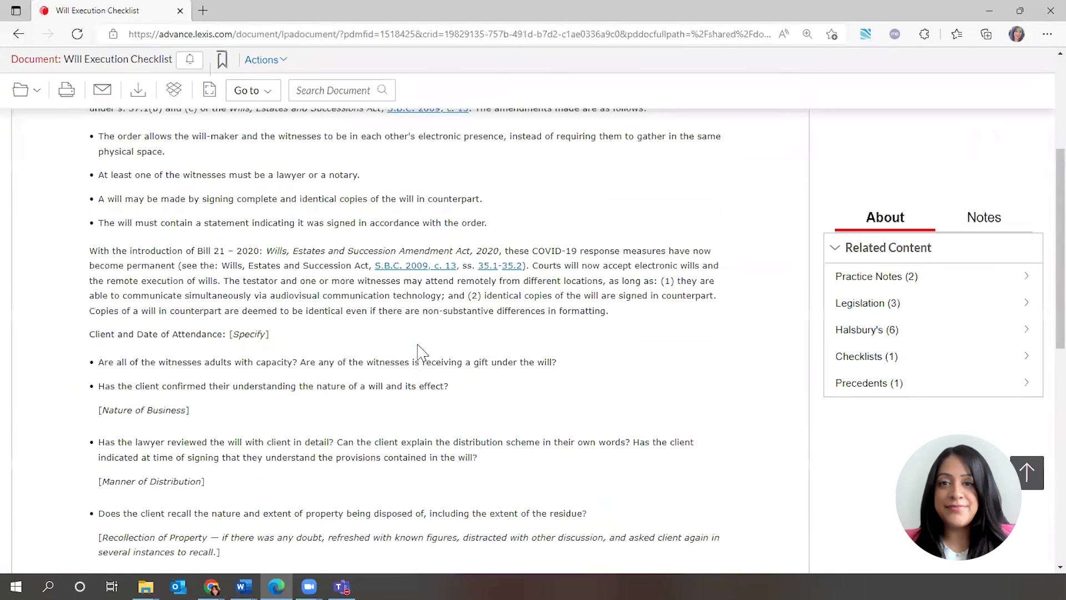
scroll(489, 416, "down", 6)
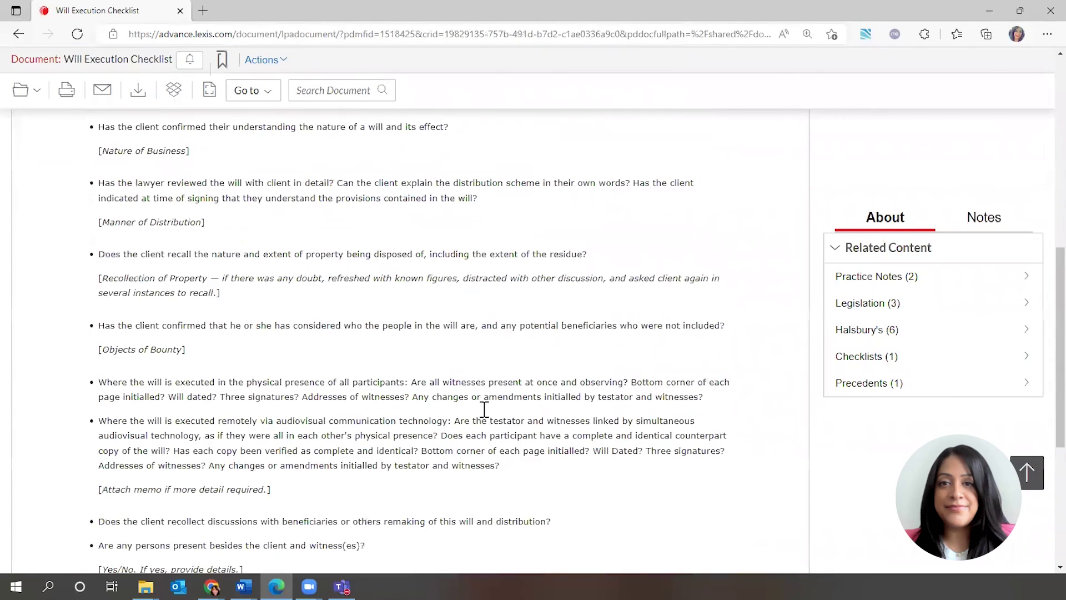
scroll(480, 411, "up", 4)
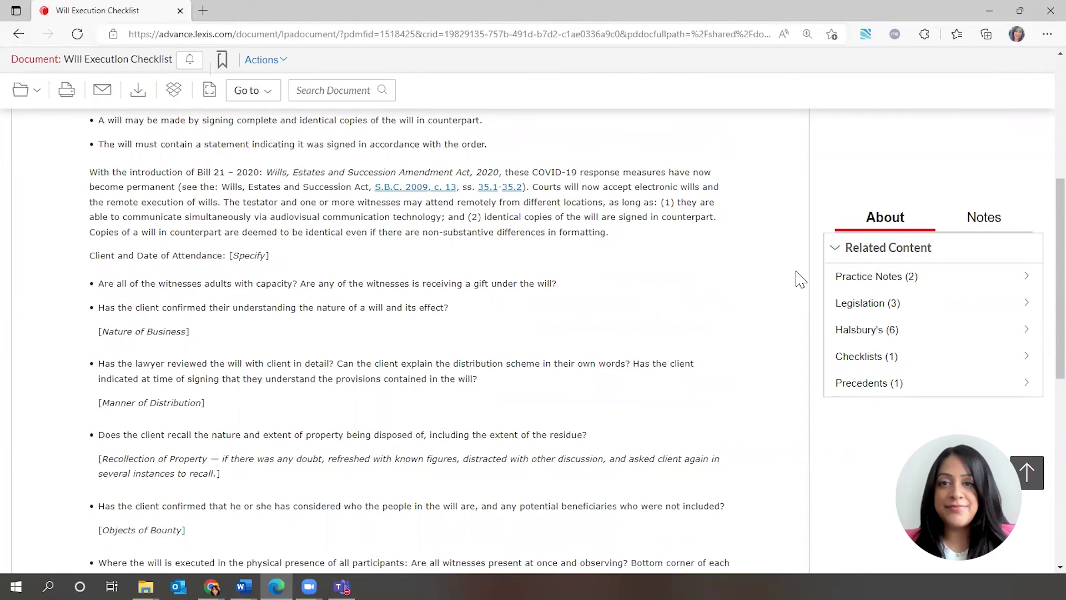
scroll(695, 324, "up", 6)
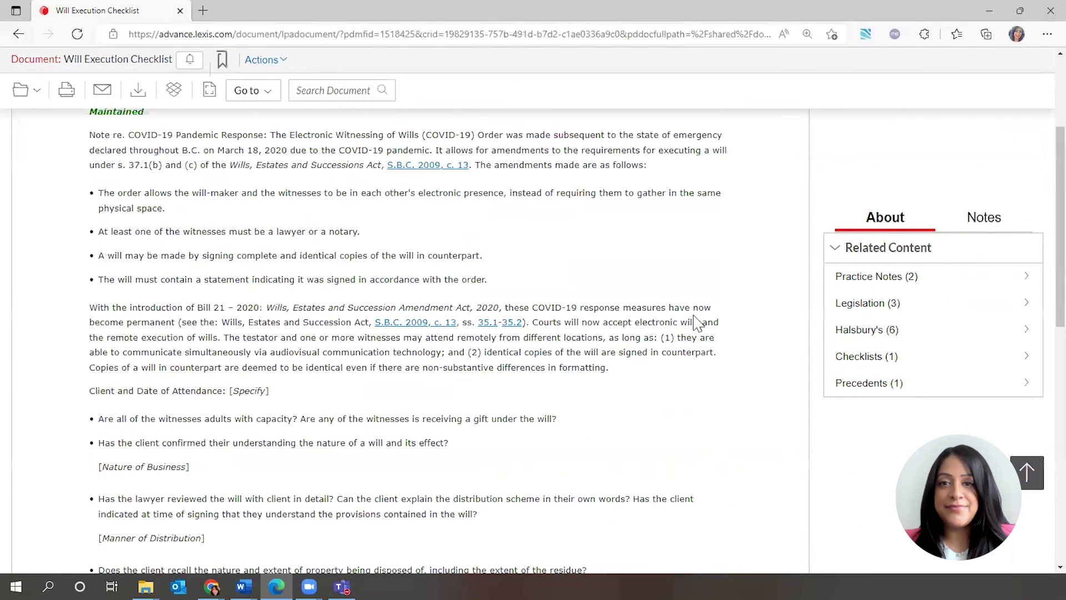
left_click(900, 284)
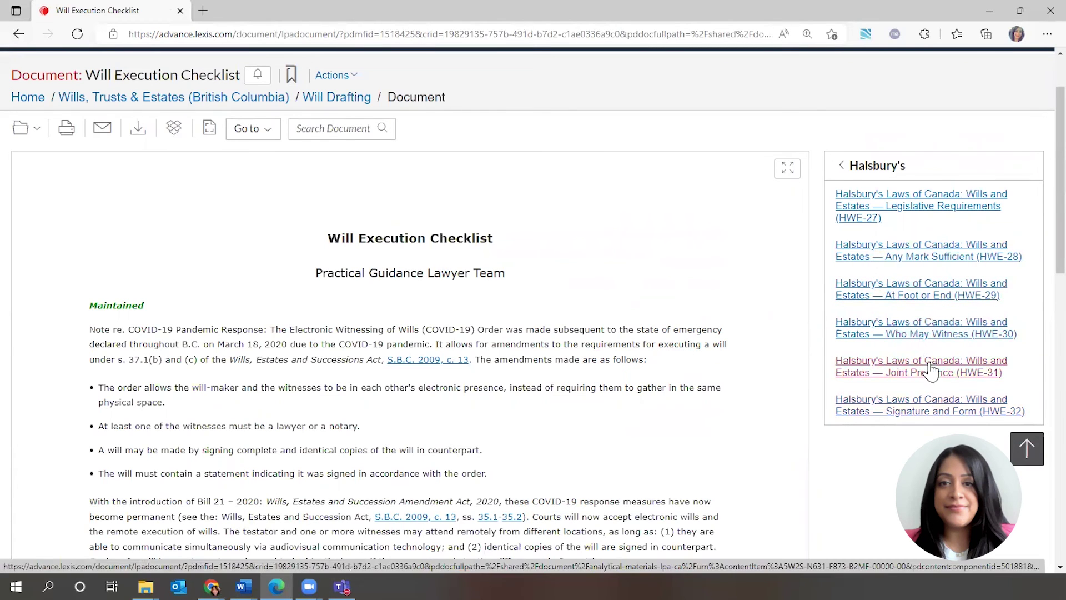
Read Halsbury's HWE-30 'Who may witness', then navigate back to the Will Execution Checklist
left_click(922, 334)
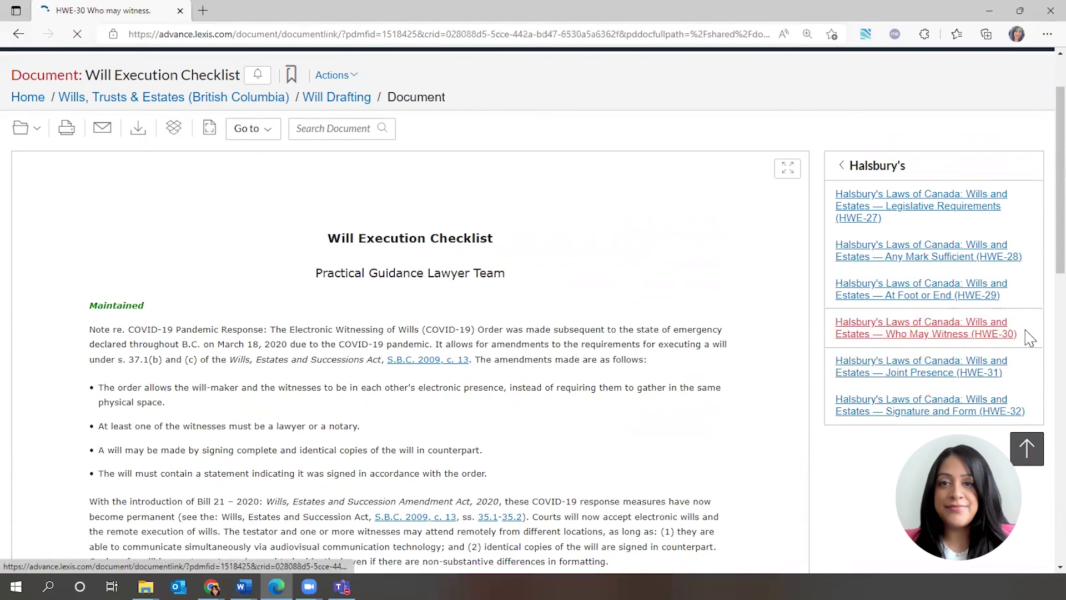
scroll(560, 354, "down", 4)
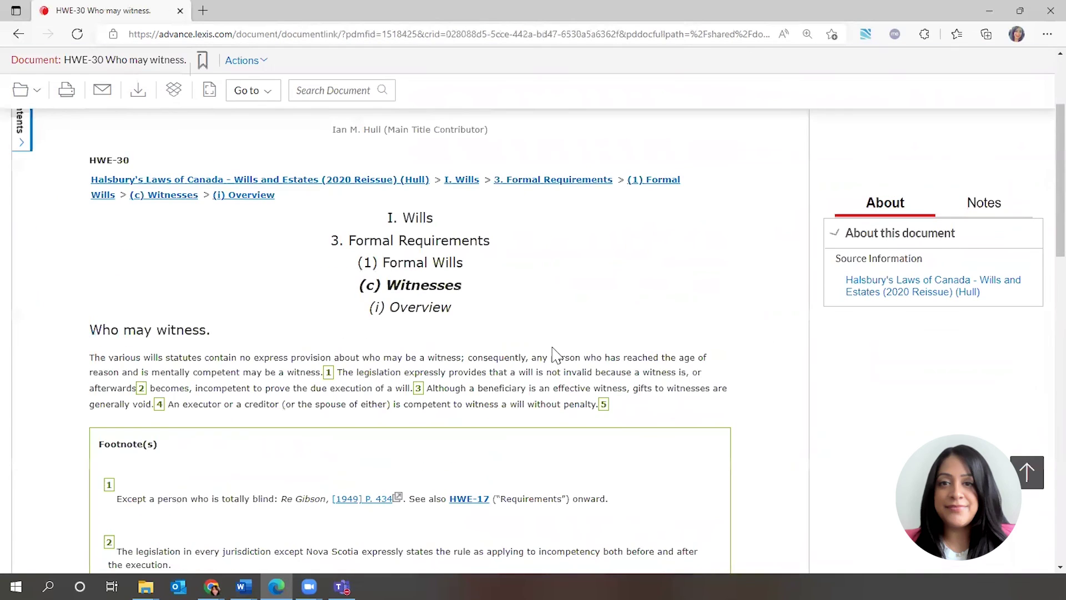
scroll(552, 349, "down", 4)
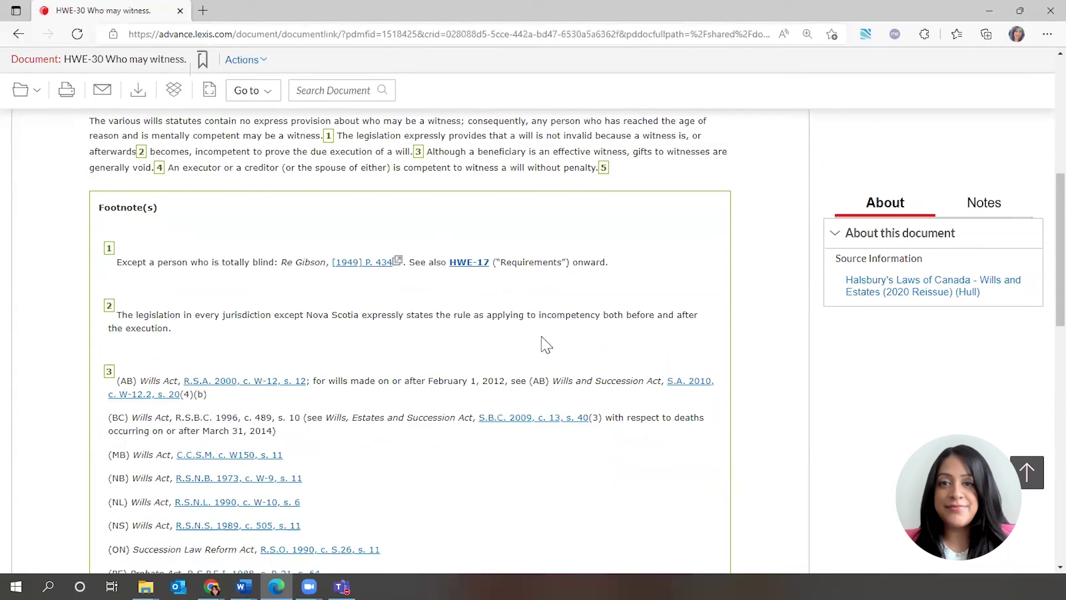
scroll(544, 345, "down", 2)
scroll(545, 340, "up", 6)
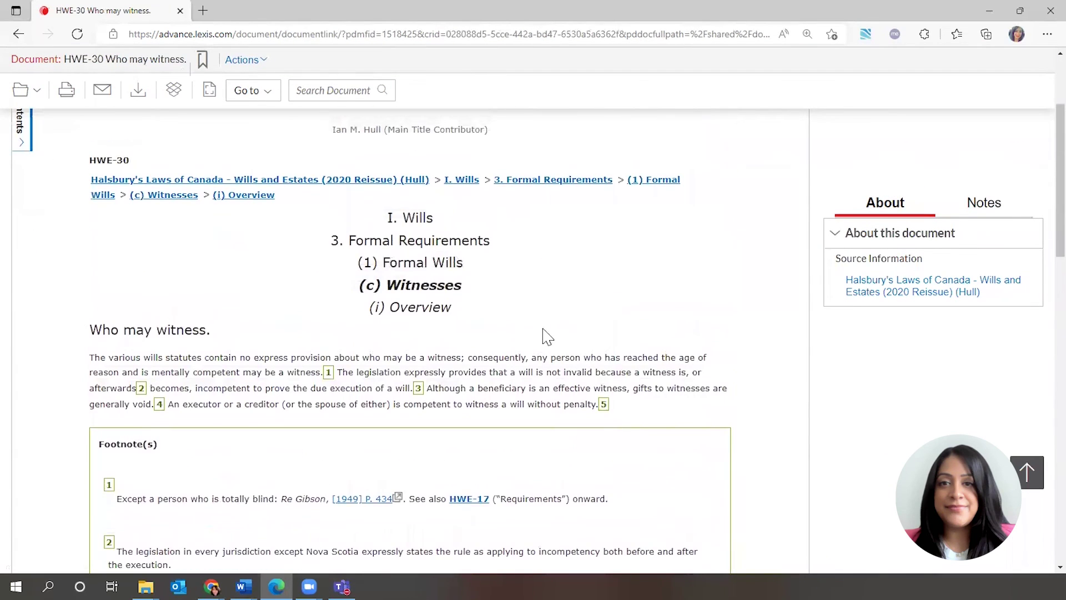
left_click(18, 34)
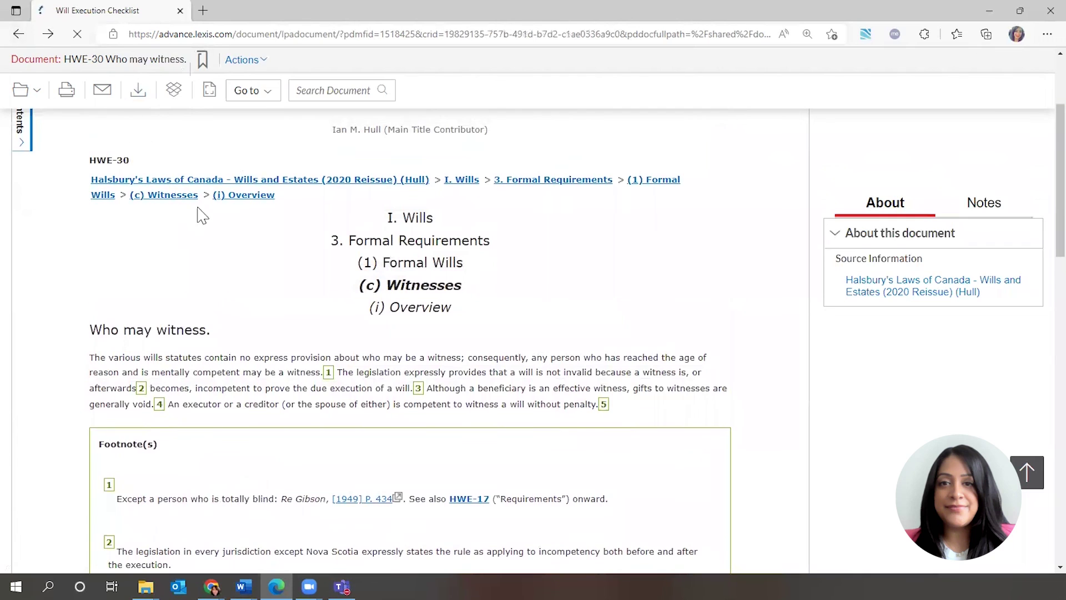
left_click(19, 34)
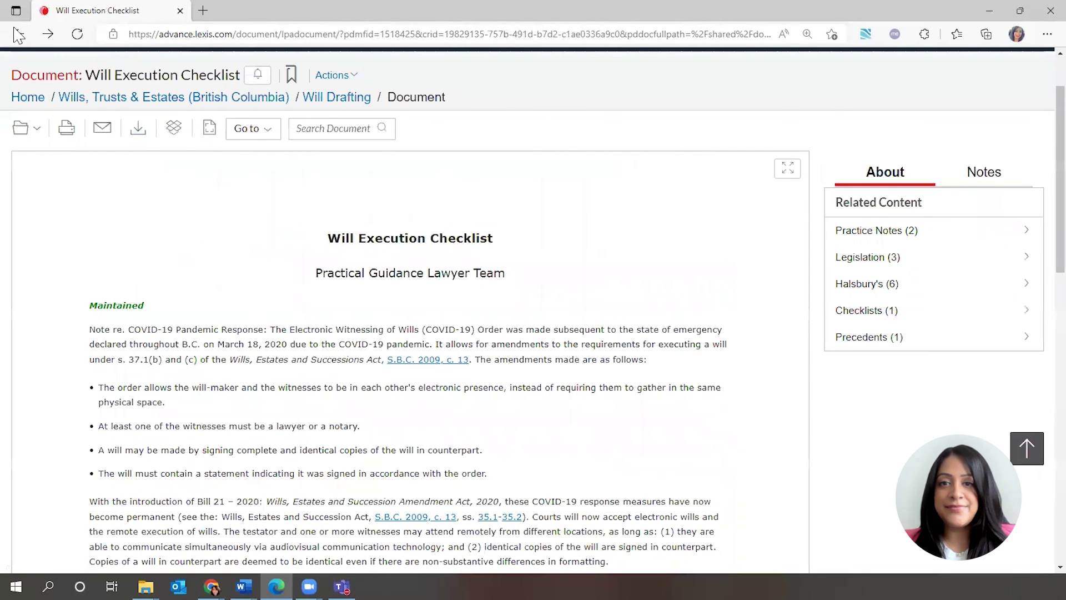